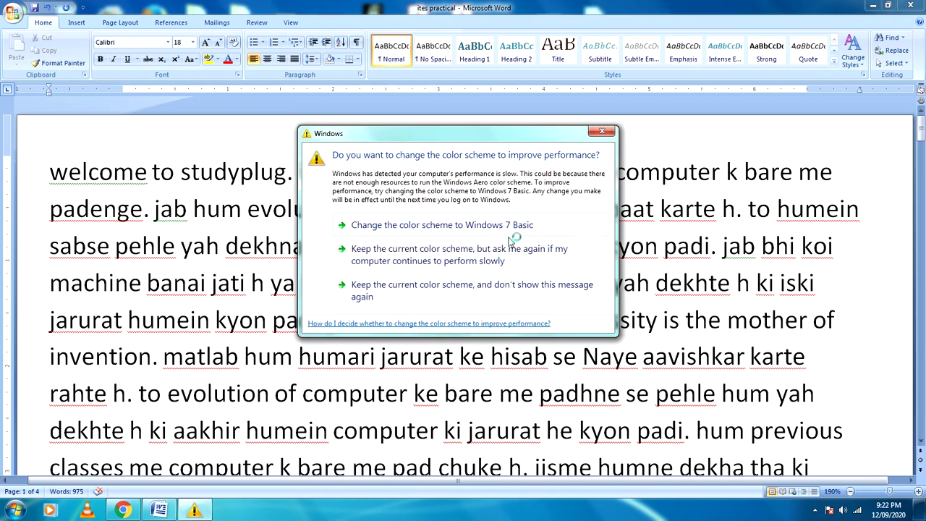
Dismiss the Windows color scheme prompt without choosing an option
{"action": "left_click", "coordinate": [598, 136]}
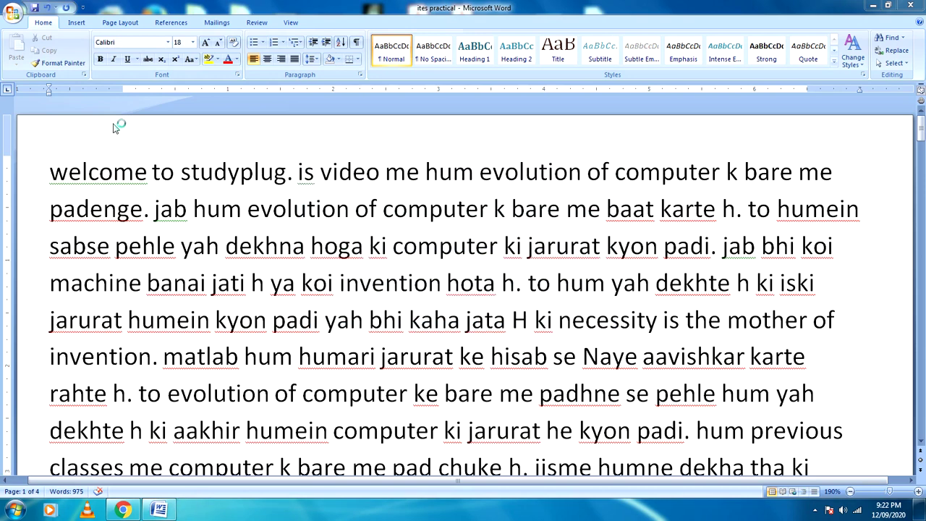
Insert an Up Arrow block shape about 1.07" high and 0.53" wide after the line ending "thoda padhte H."
{"action": "left_click", "coordinate": [76, 24]}
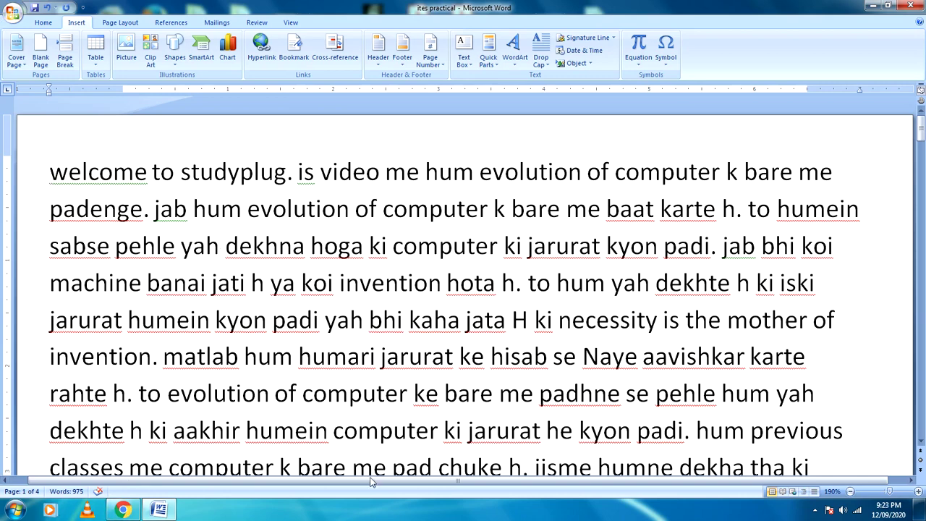
{"action": "scroll", "coordinate": [374, 461], "scroll_direction": "down", "scroll_amount": 4}
{"action": "scroll", "coordinate": [374, 462], "scroll_direction": "down", "scroll_amount": 1}
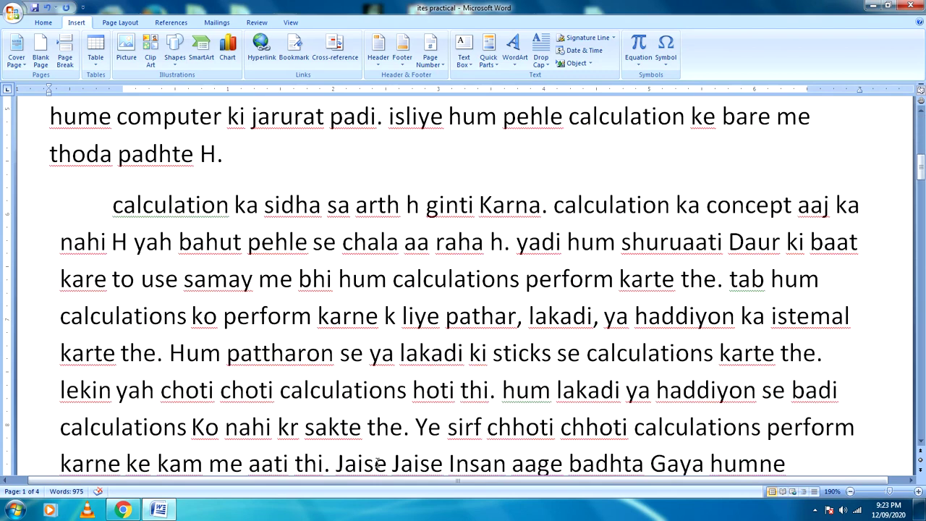
{"action": "left_click", "coordinate": [232, 154]}
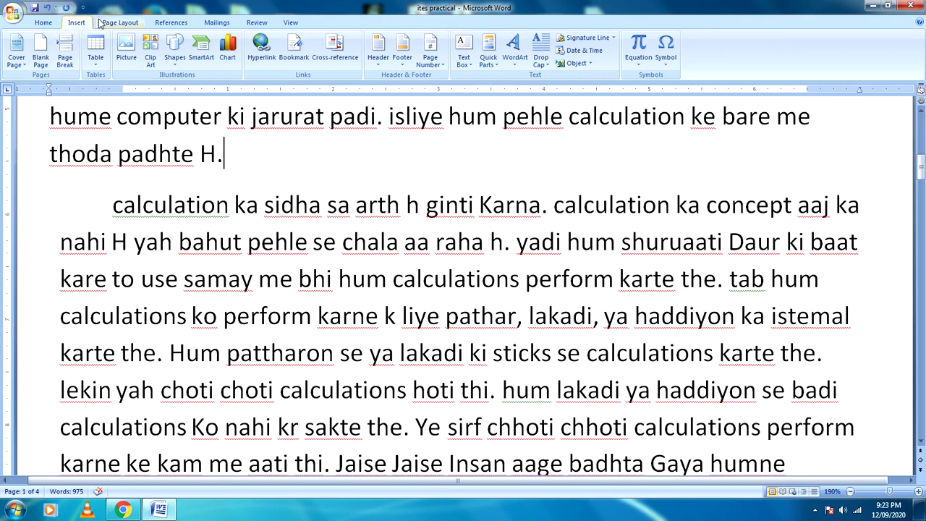
{"action": "left_click", "coordinate": [175, 57]}
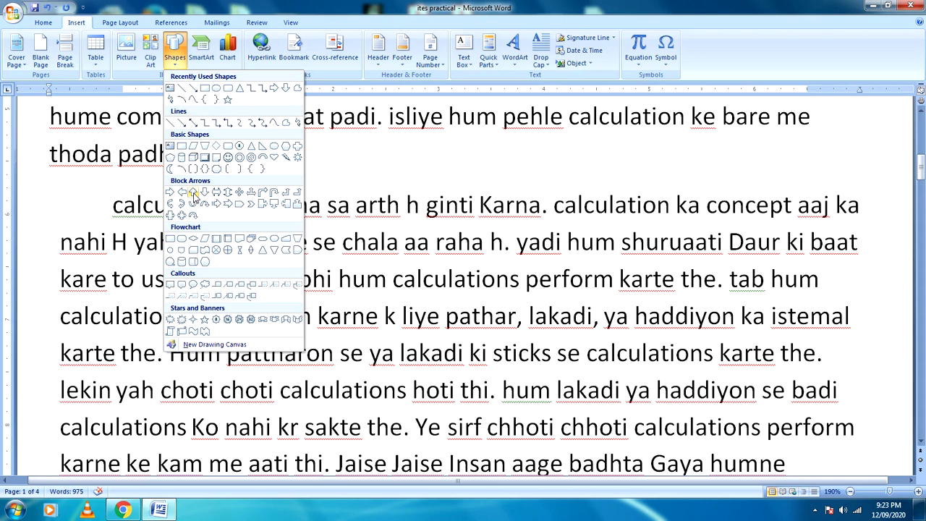
{"action": "left_click", "coordinate": [193, 192]}
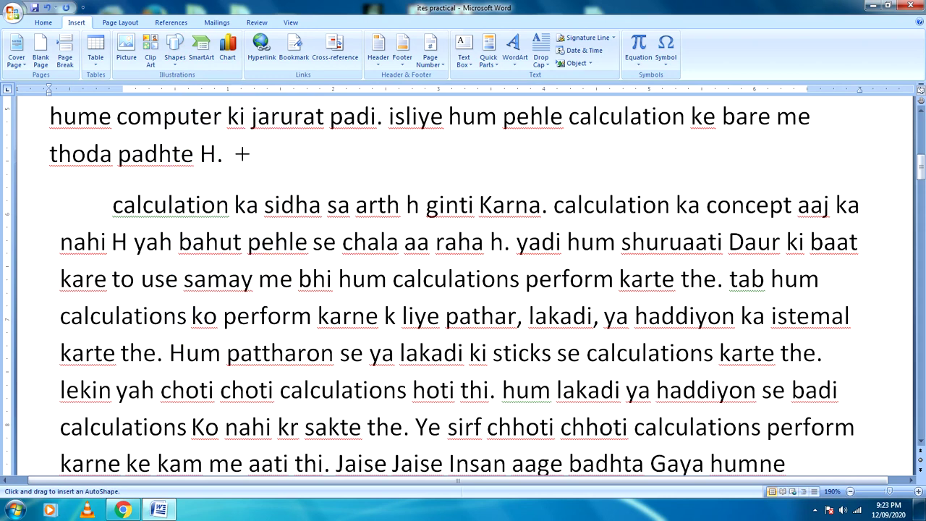
{"action": "left_click", "coordinate": [243, 154]}
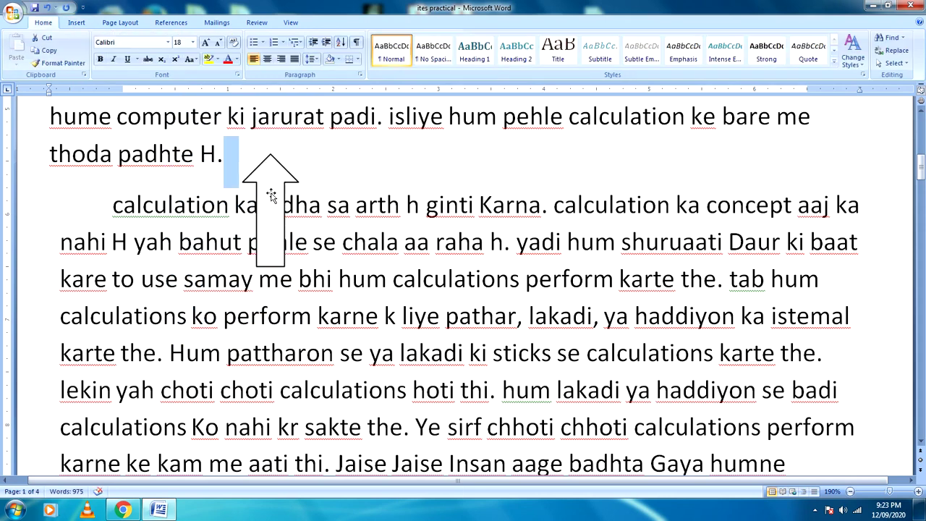
Move the up arrow next to "thoda padhte H." and resize it to about 0.57" high by 0.51" wide
{"action": "left_click", "coordinate": [275, 181]}
{"action": "mouse_move", "coordinate": [275, 181]}
{"action": "left_mouse_down"}
{"action": "mouse_move", "coordinate": [275, 169]}
{"action": "mouse_move", "coordinate": [247, 180]}
{"action": "left_mouse_up"}
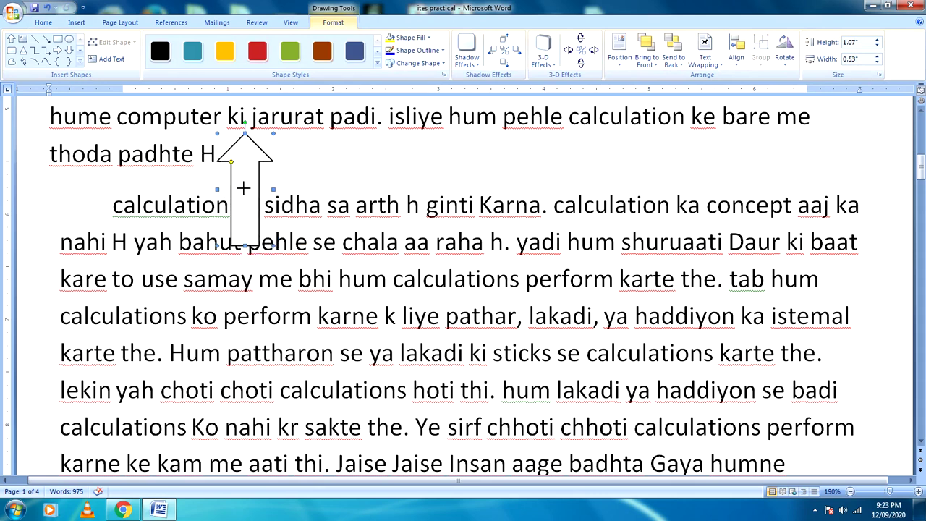
{"action": "left_click_drag", "start_coordinate": [273, 245], "coordinate": [247, 183]}
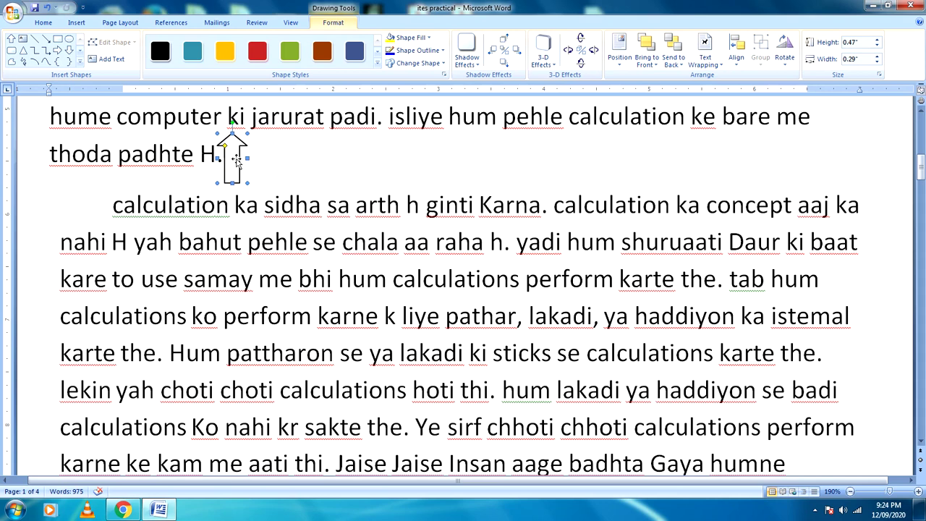
{"action": "left_click", "coordinate": [321, 162]}
{"action": "left_click", "coordinate": [233, 165]}
{"action": "left_click_drag", "start_coordinate": [247, 183], "coordinate": [271, 194]}
{"action": "left_click", "coordinate": [276, 206]}
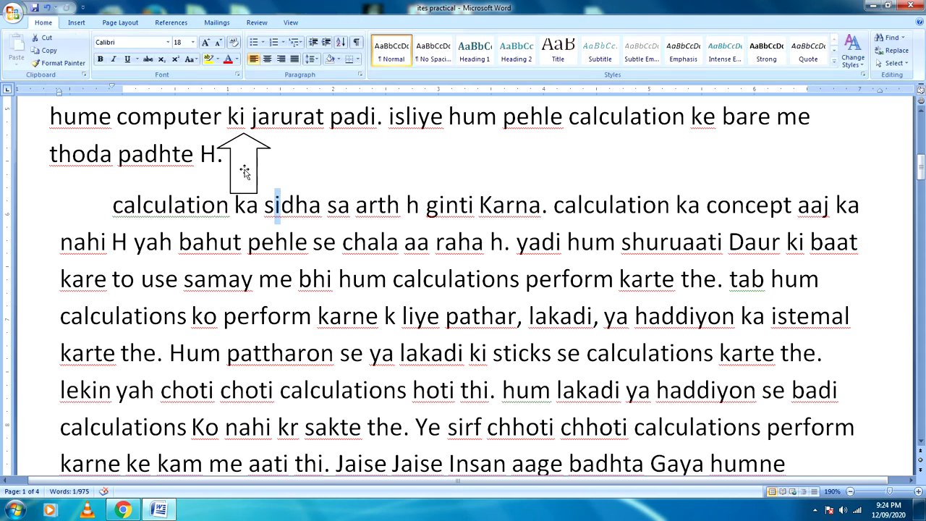
Try out several colored shape styles on the up arrow, including teal, black and green
{"action": "left_click", "coordinate": [252, 183]}
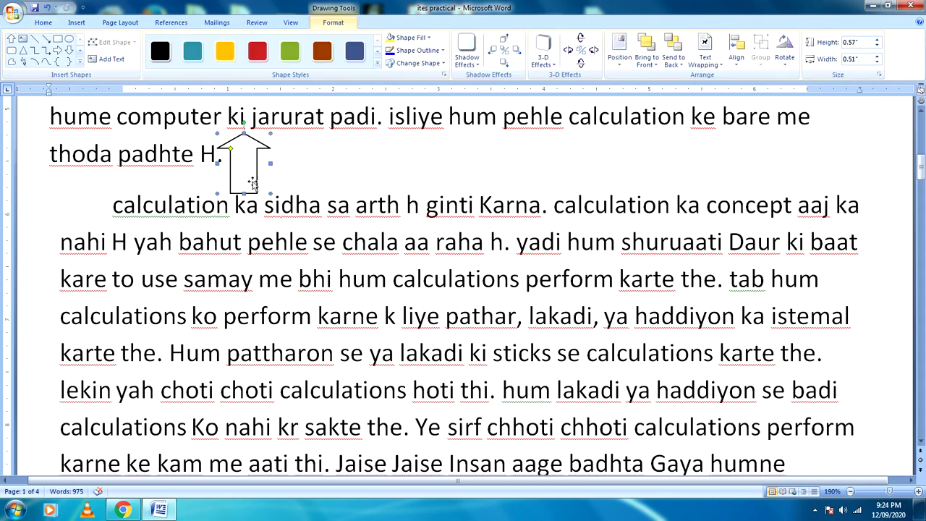
{"action": "left_click", "coordinate": [192, 50]}
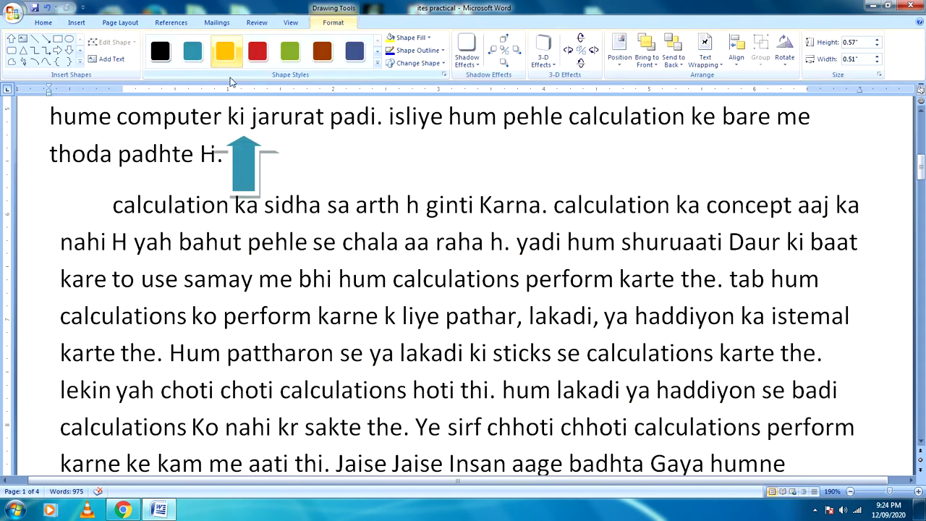
{"action": "left_click", "coordinate": [160, 51]}
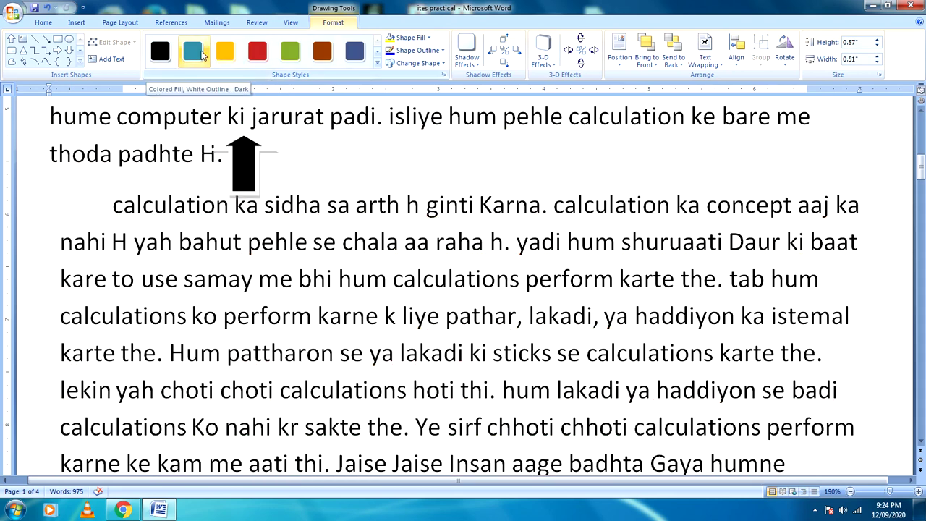
{"action": "left_click", "coordinate": [202, 56]}
{"action": "left_click", "coordinate": [226, 52]}
{"action": "left_click", "coordinate": [295, 53]}
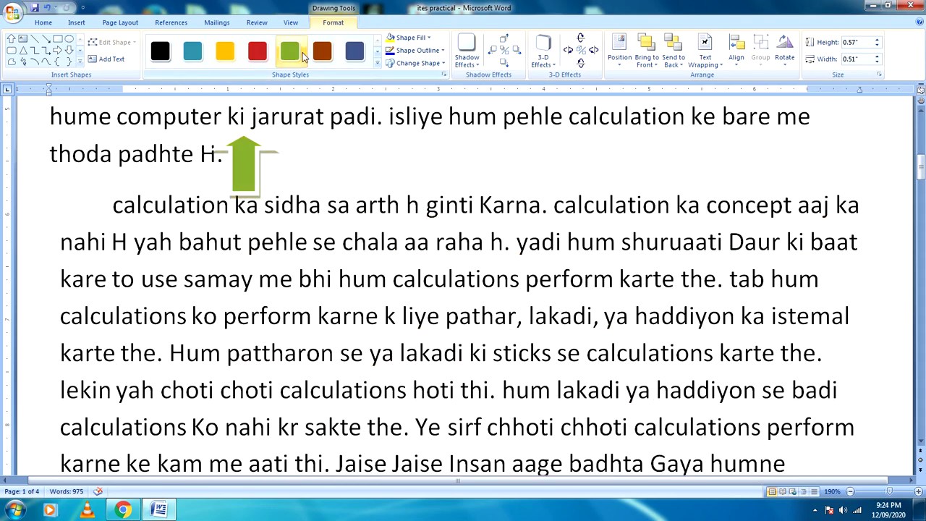
{"action": "left_click", "coordinate": [354, 52]}
{"action": "left_click", "coordinate": [254, 53]}
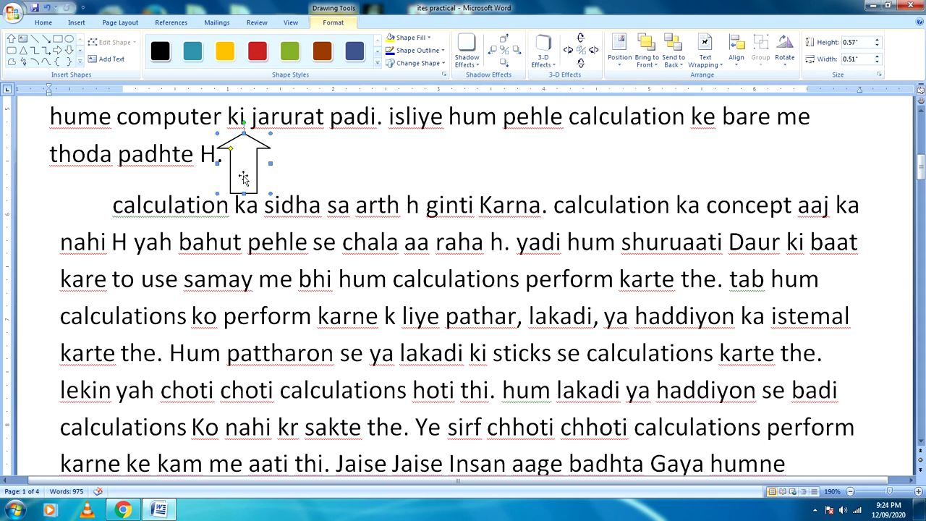
Draw an inverted triangle flowchart shape beside the arrow and reshape it to about 0.35" high by 1.02" wide
{"action": "left_click", "coordinate": [271, 178]}
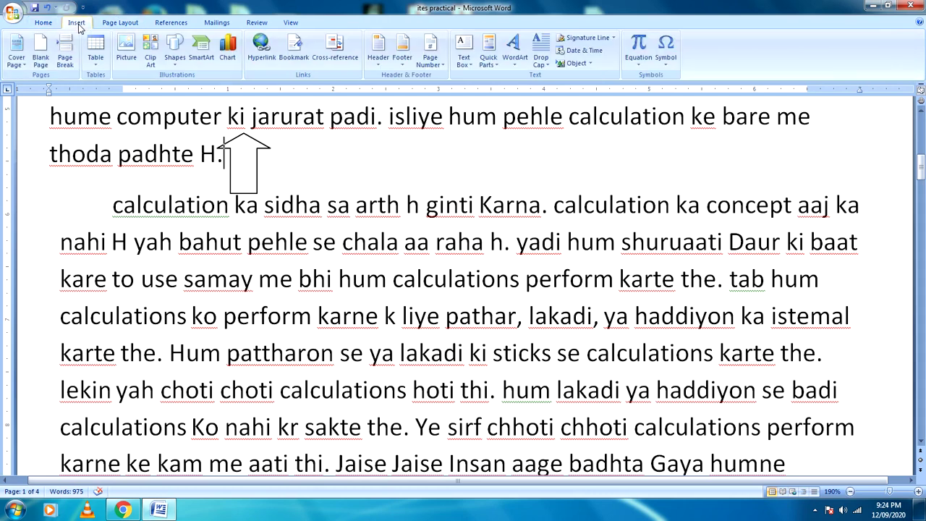
{"action": "left_click", "coordinate": [177, 63]}
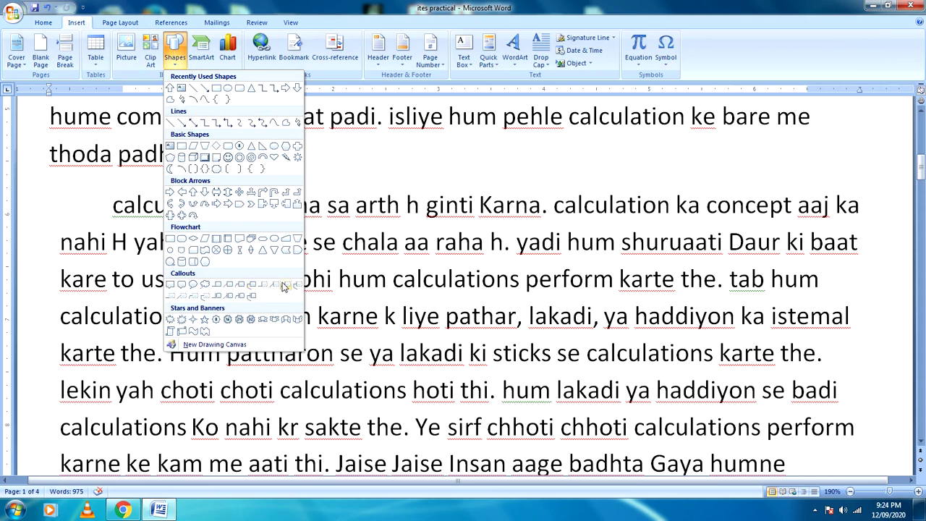
{"action": "left_click", "coordinate": [273, 250]}
{"action": "left_click_drag", "start_coordinate": [332, 158], "coordinate": [412, 239]}
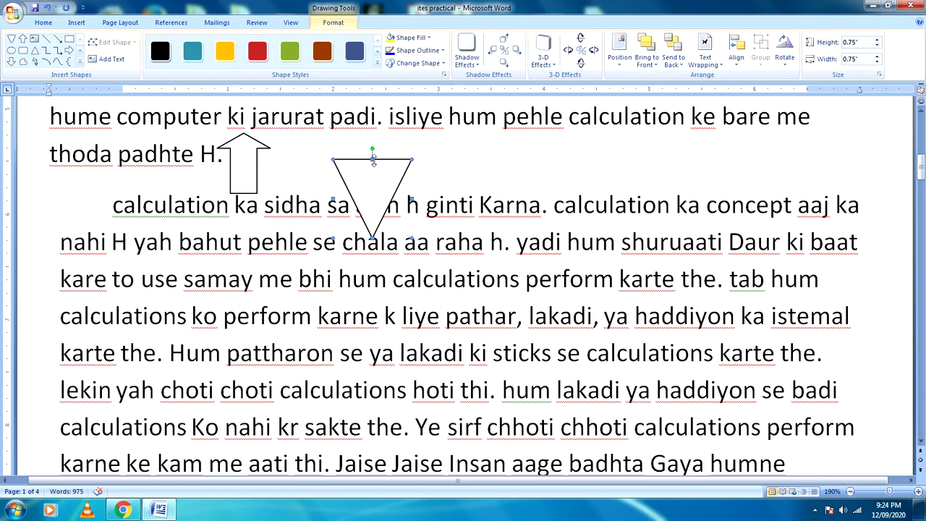
{"action": "mouse_move", "coordinate": [372, 158]}
{"action": "left_mouse_down"}
{"action": "mouse_move", "coordinate": [371, 223]}
{"action": "mouse_move", "coordinate": [367, 148]}
{"action": "left_mouse_up"}
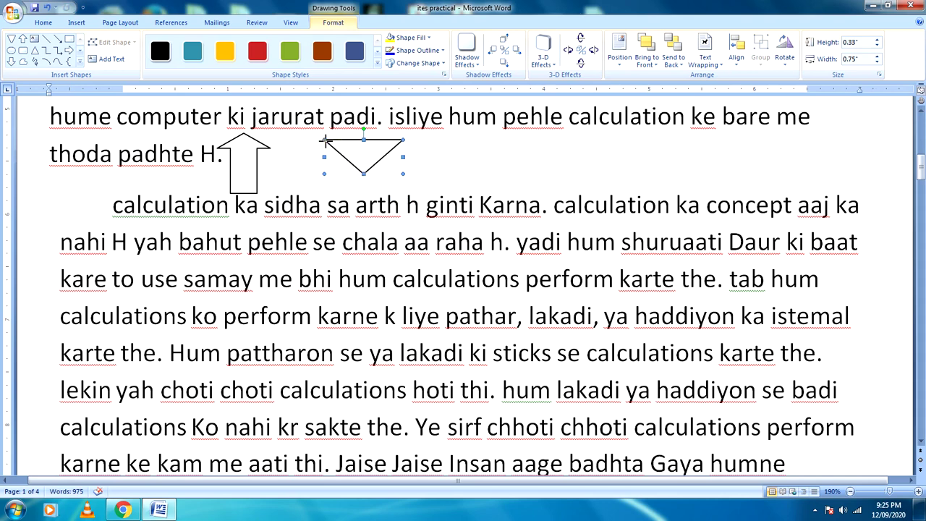
{"action": "left_click_drag", "start_coordinate": [323, 140], "coordinate": [295, 136]}
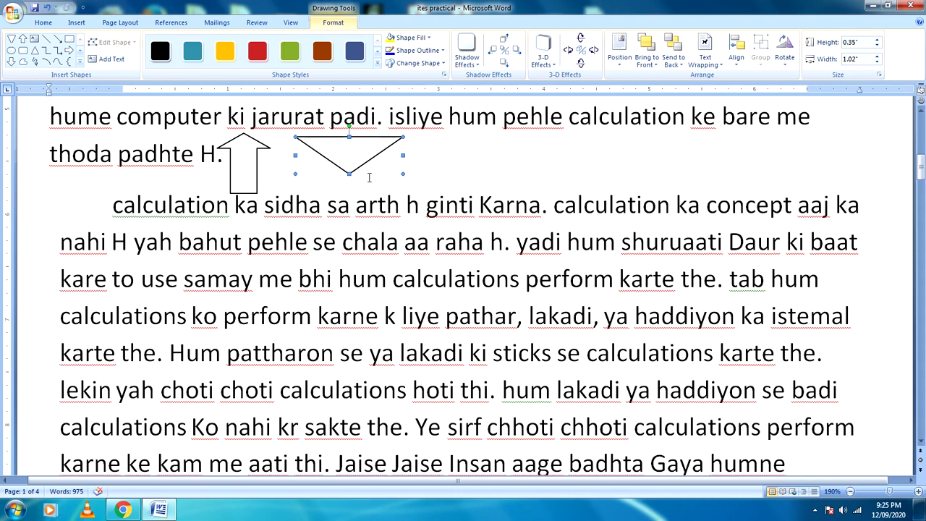
Delete the inverted triangle and the up arrow, and return to the paragraph where they were placed
{"action": "key", "text": "ctrl+Home"}
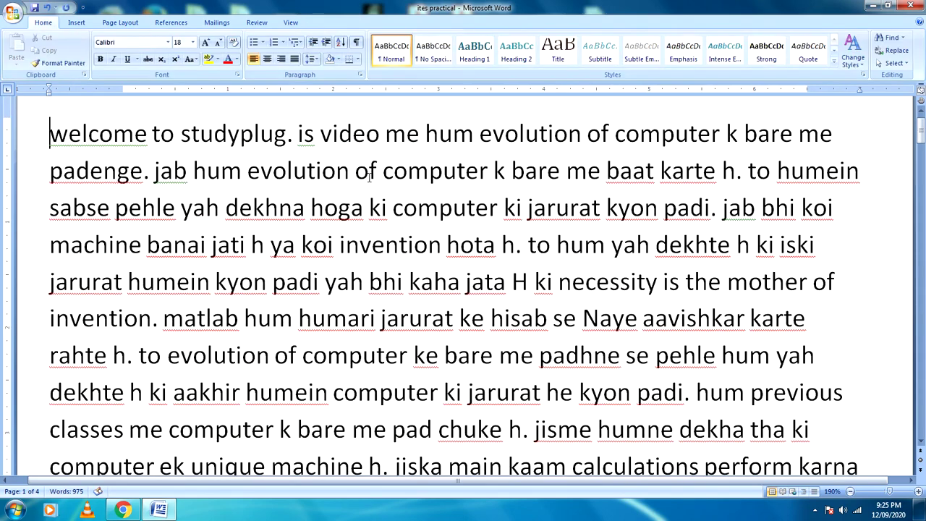
{"action": "scroll", "coordinate": [370, 175], "scroll_direction": "down", "scroll_amount": 5}
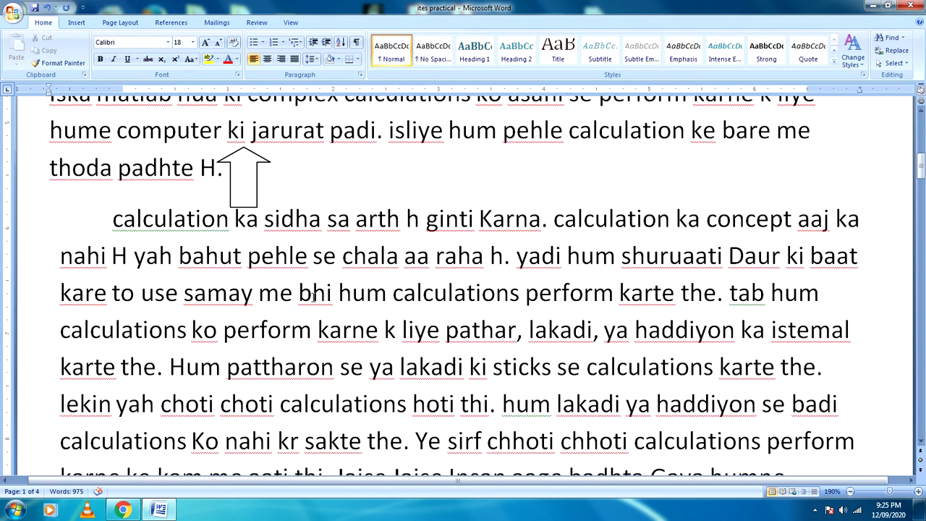
{"action": "left_click", "coordinate": [247, 185]}
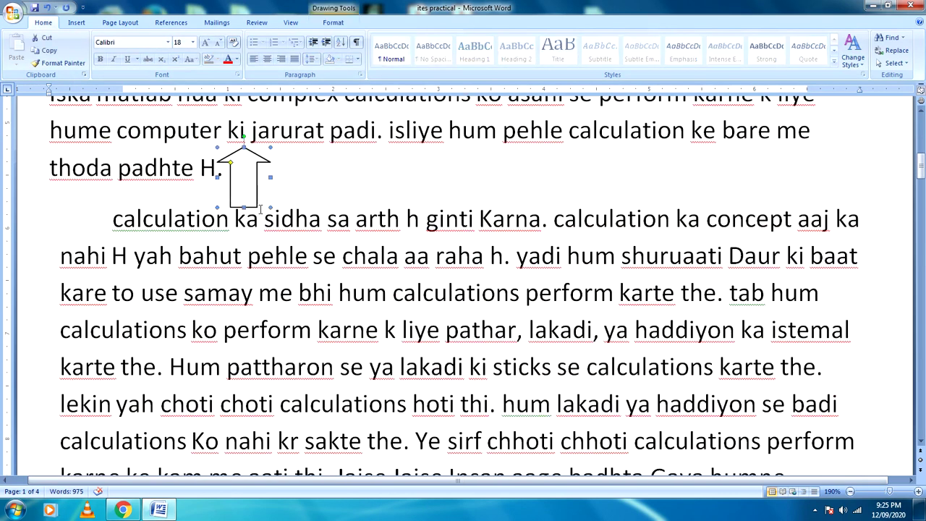
{"action": "key", "text": "ctrl+Home"}
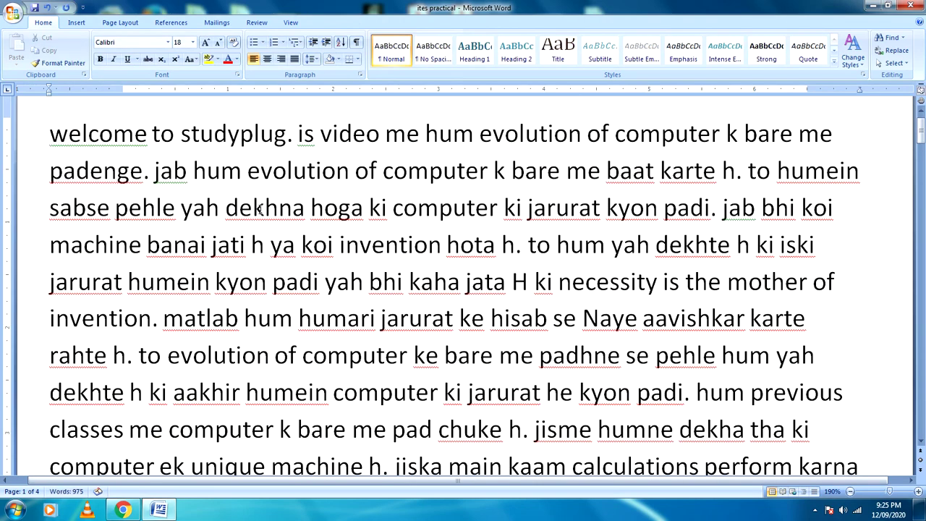
{"action": "scroll", "coordinate": [267, 210], "scroll_direction": "down", "scroll_amount": 5}
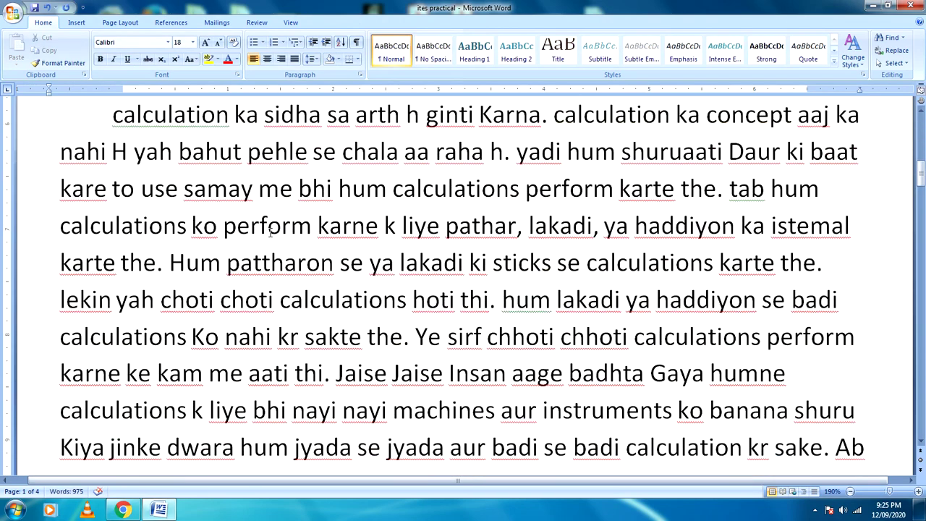
{"action": "scroll", "coordinate": [268, 217], "scroll_direction": "up", "scroll_amount": 2}
{"action": "scroll", "coordinate": [268, 217], "scroll_direction": "down", "scroll_amount": 2}
{"action": "scroll", "coordinate": [270, 232], "scroll_direction": "up", "scroll_amount": 2}
{"action": "scroll", "coordinate": [270, 232], "scroll_direction": "down", "scroll_amount": 1}
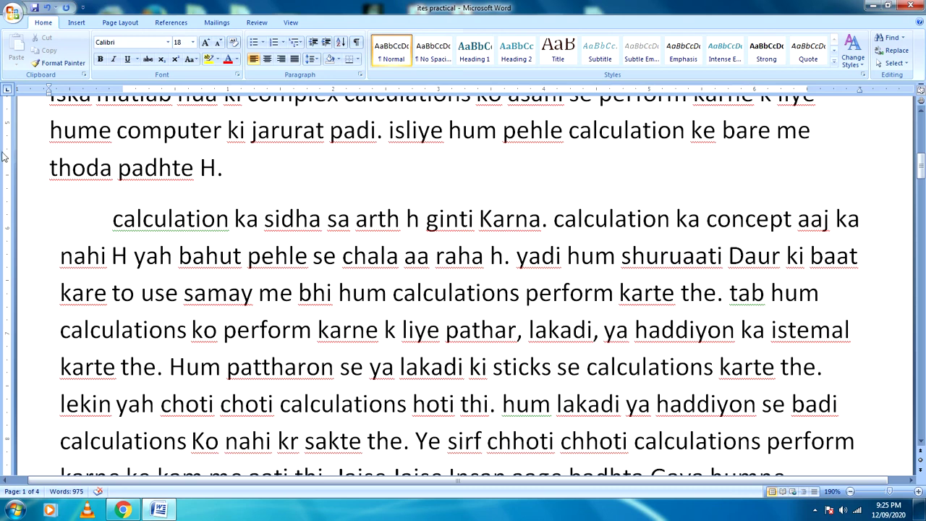
Insert an Inverted Pyramid SmartArt graphic from the Pyramid category
{"action": "left_click", "coordinate": [77, 23]}
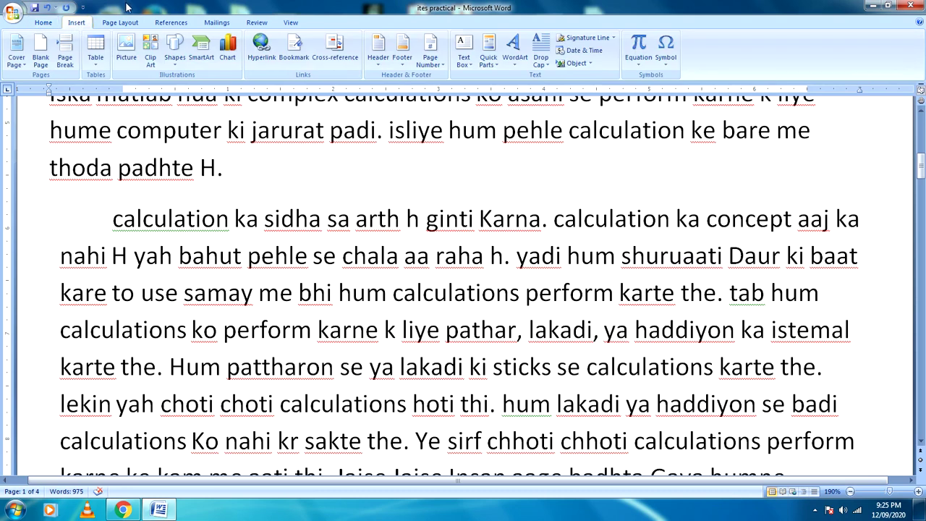
{"action": "left_click", "coordinate": [202, 57]}
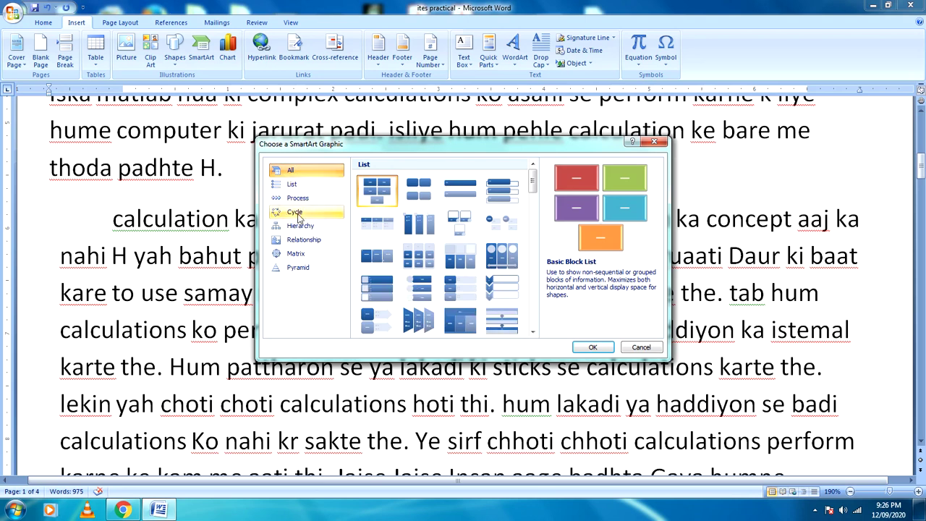
{"action": "left_click", "coordinate": [309, 272]}
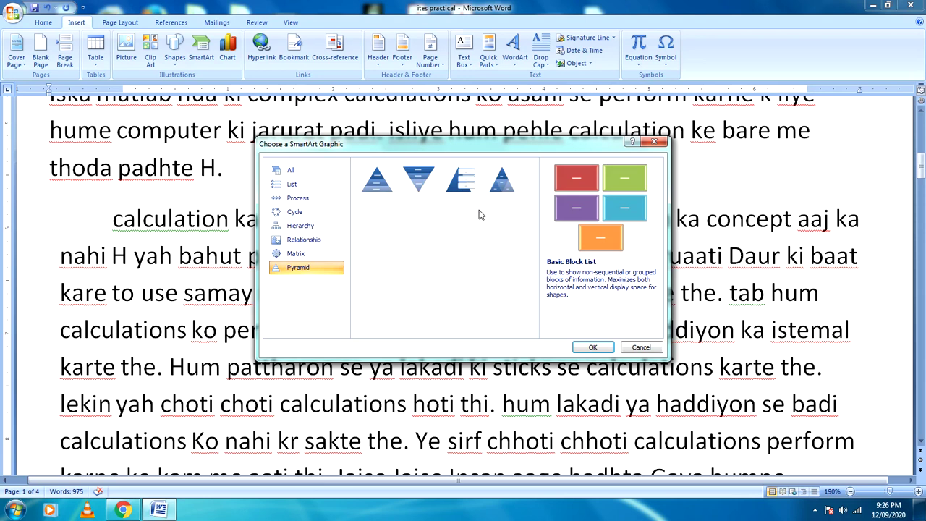
{"action": "left_click", "coordinate": [417, 184]}
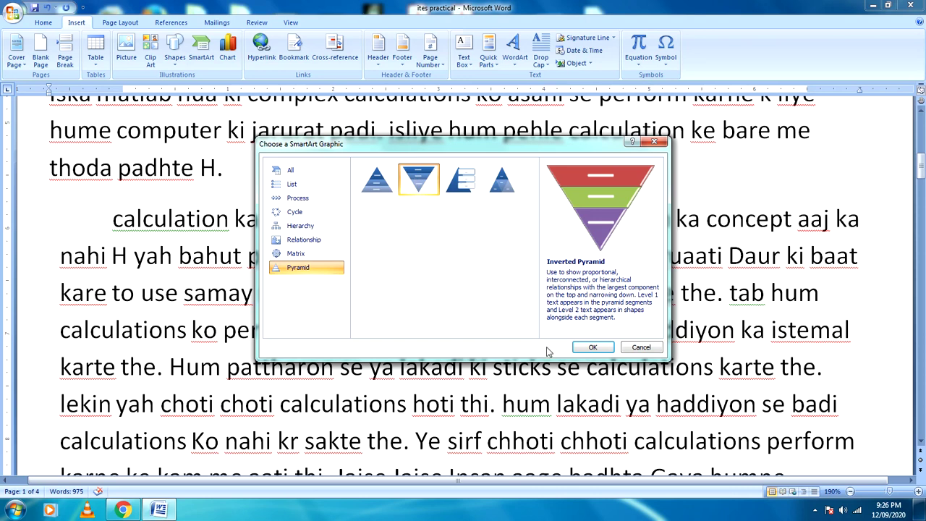
{"action": "left_click", "coordinate": [591, 348]}
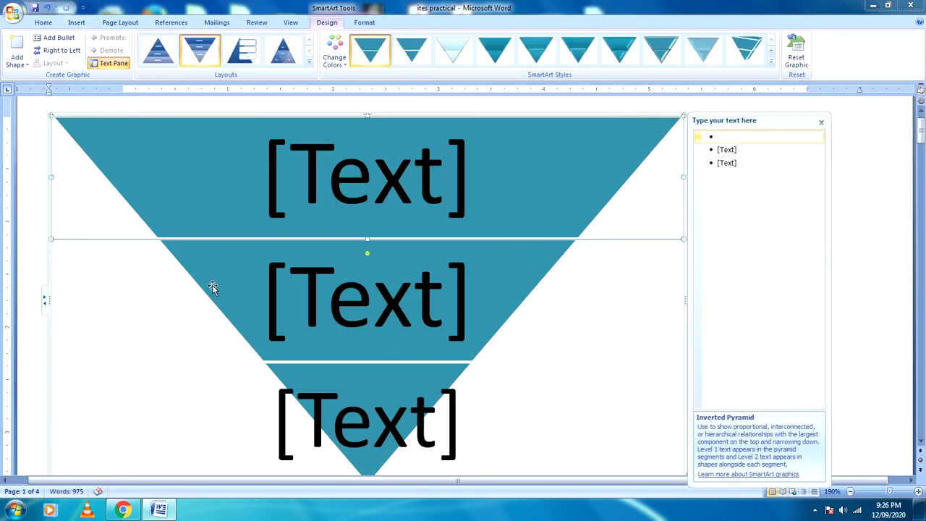
Recolor the inverted pyramid with the Colorful variation that uses yellow, blue and red segments
{"action": "left_click", "coordinate": [50, 117]}
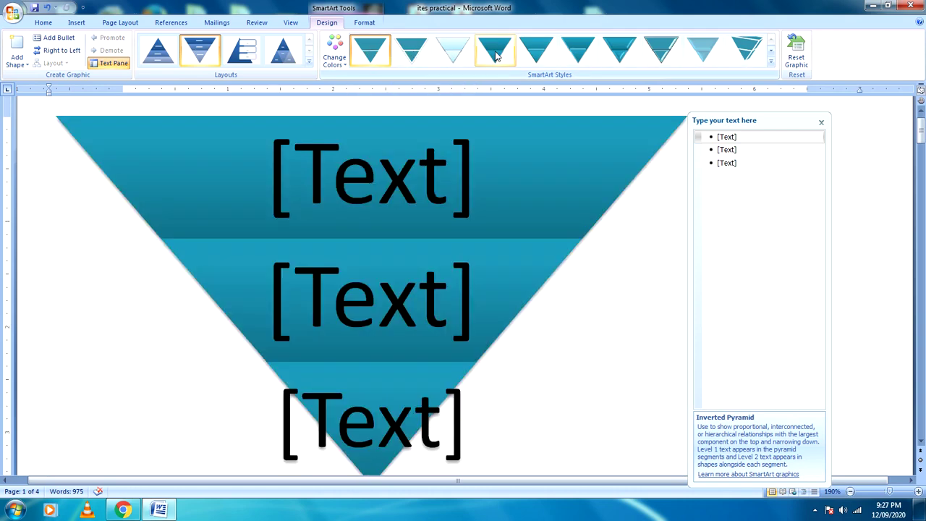
{"action": "left_click", "coordinate": [343, 65]}
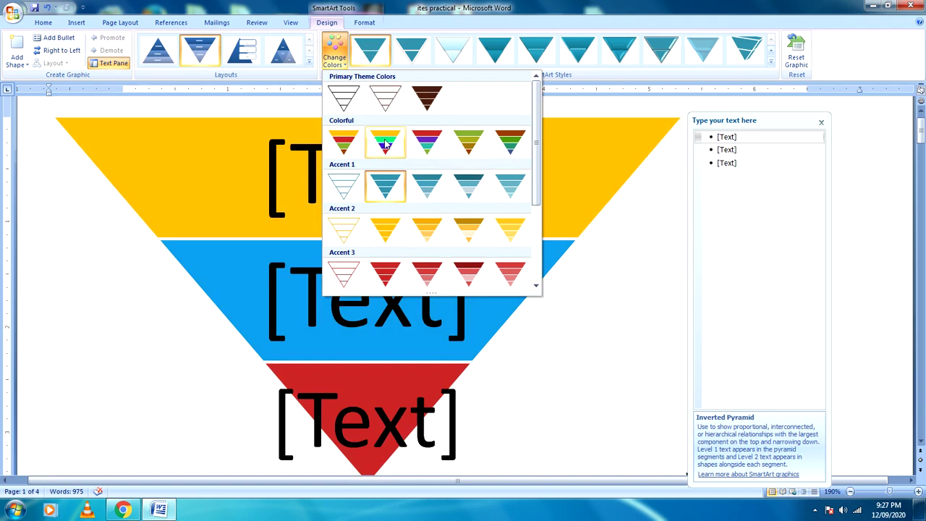
{"action": "left_click", "coordinate": [386, 144]}
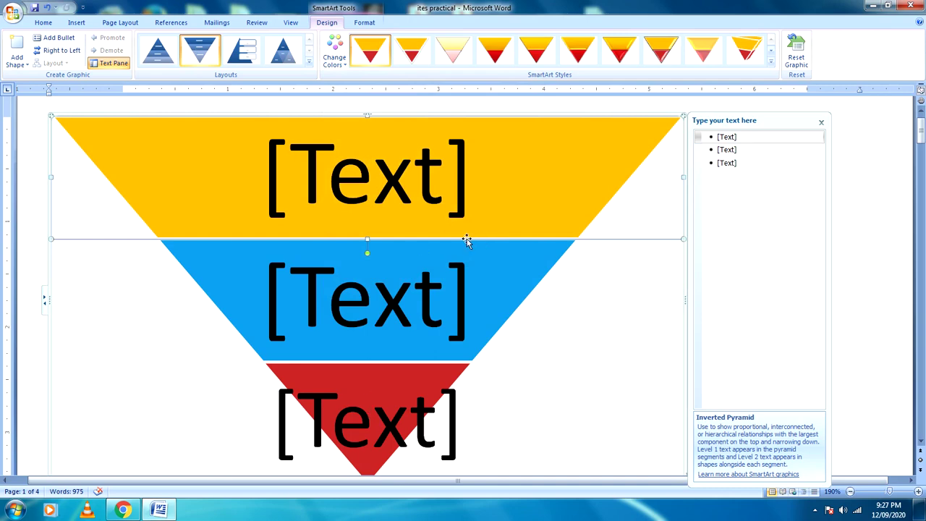
Place the text cursor in the yellow top segment of the inverted pyramid
{"action": "left_click", "coordinate": [443, 183]}
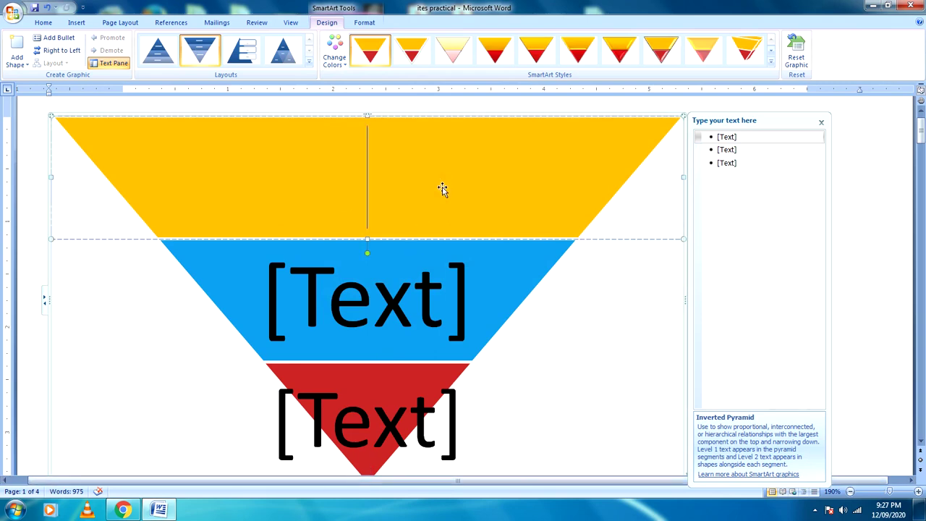
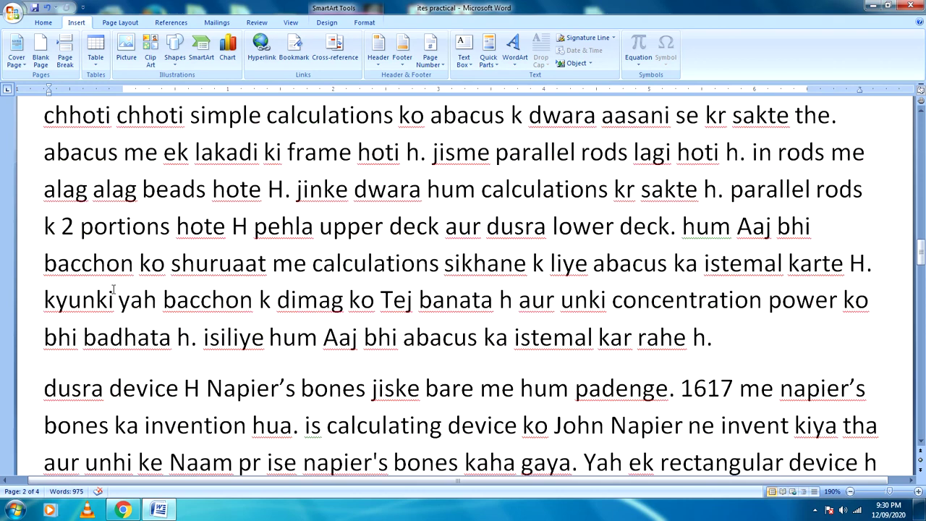
Insert a basic pie chart into the document and dismiss the Windows color scheme prompt without changing the scheme
{"action": "scroll", "coordinate": [114, 288], "scroll_direction": "down", "scroll_amount": 1}
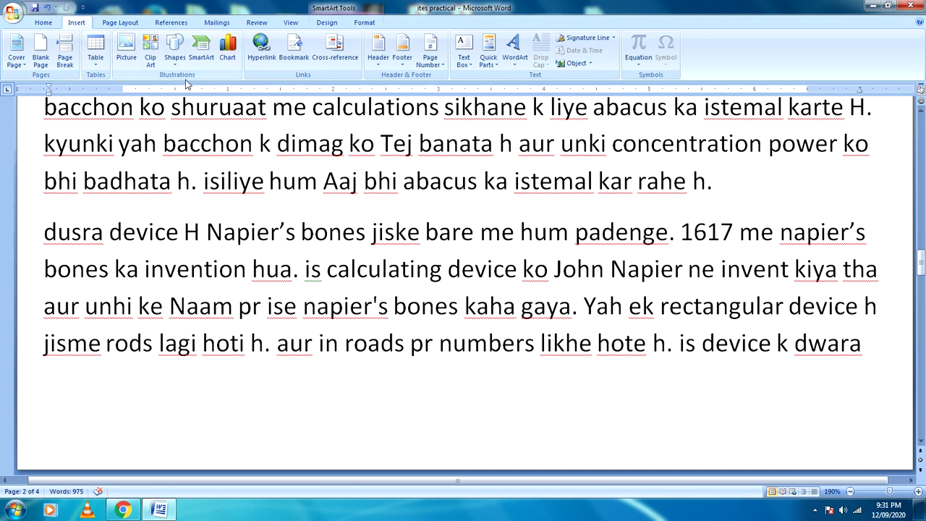
{"action": "left_click", "coordinate": [232, 58]}
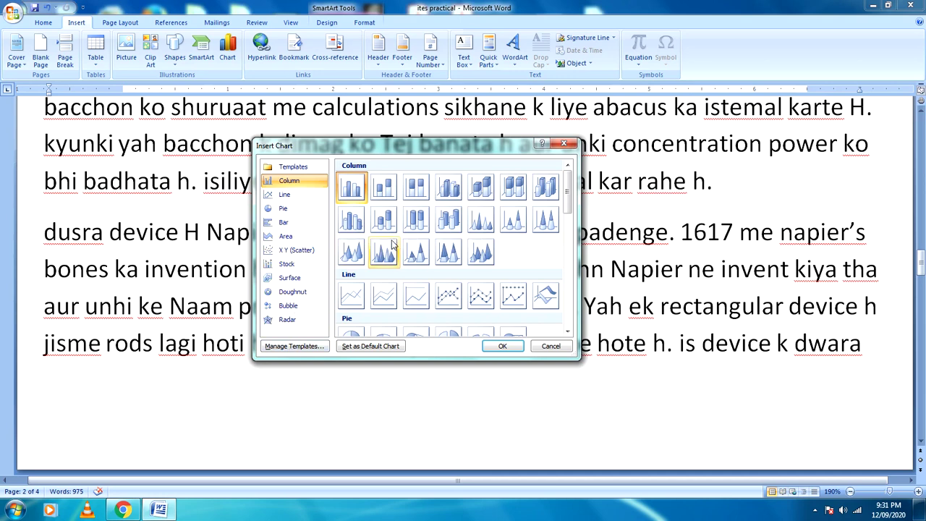
{"action": "scroll", "coordinate": [417, 262], "scroll_direction": "down", "scroll_amount": 5}
{"action": "scroll", "coordinate": [417, 264], "scroll_direction": "down", "scroll_amount": 3}
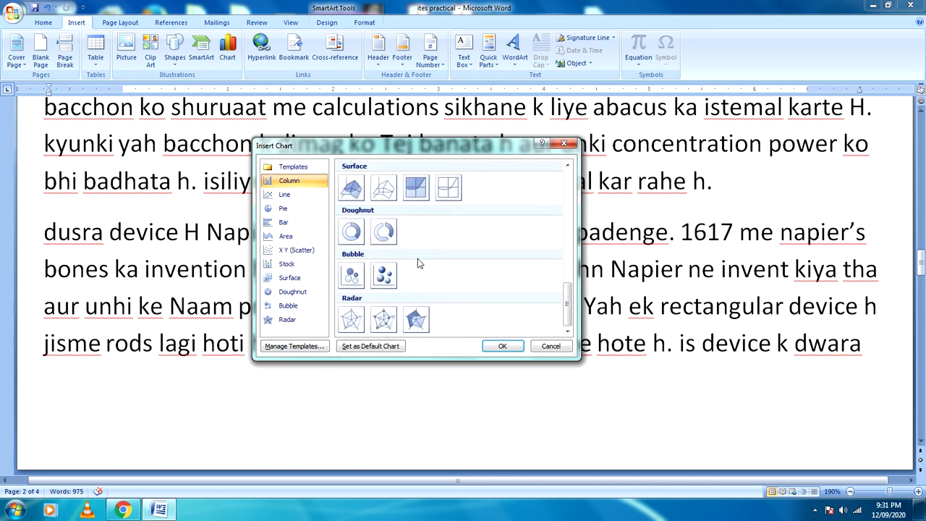
{"action": "scroll", "coordinate": [417, 264], "scroll_direction": "up", "scroll_amount": 8}
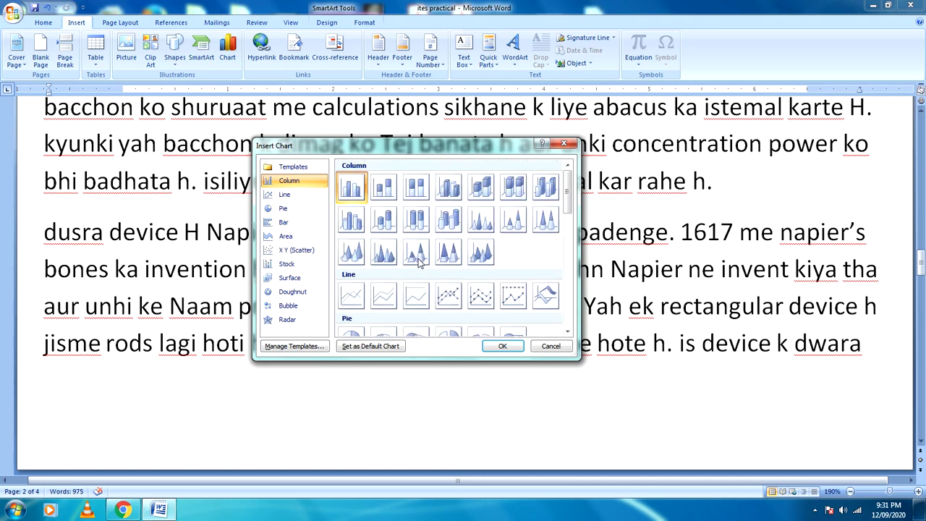
{"action": "scroll", "coordinate": [417, 262], "scroll_direction": "down", "scroll_amount": 3}
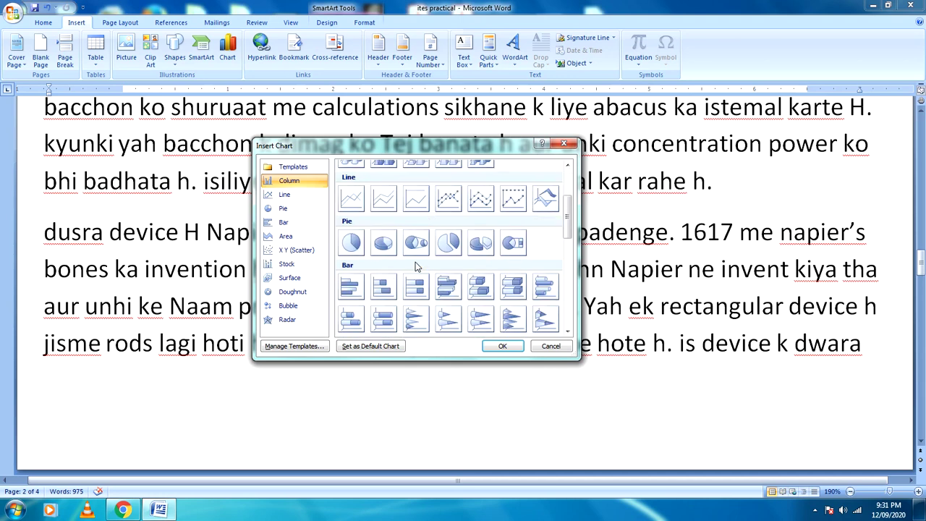
{"action": "left_click", "coordinate": [352, 245]}
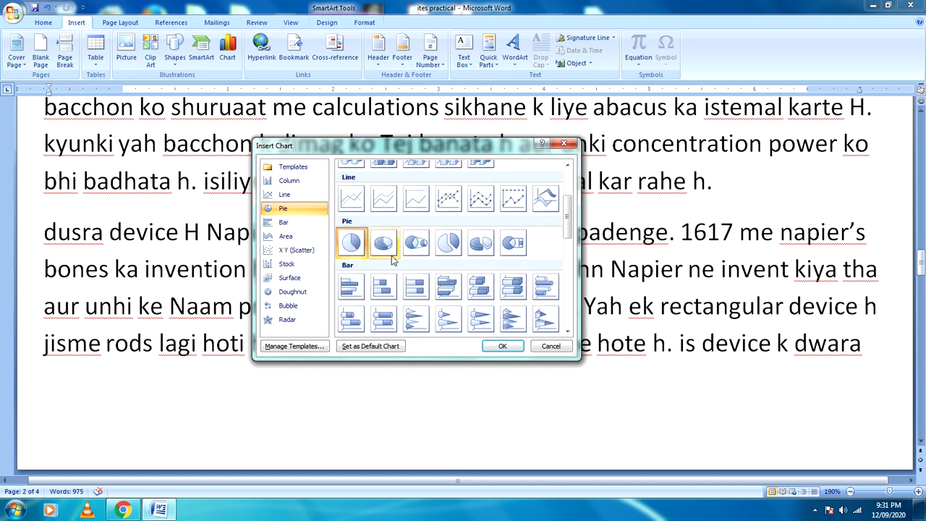
{"action": "left_click", "coordinate": [501, 348]}
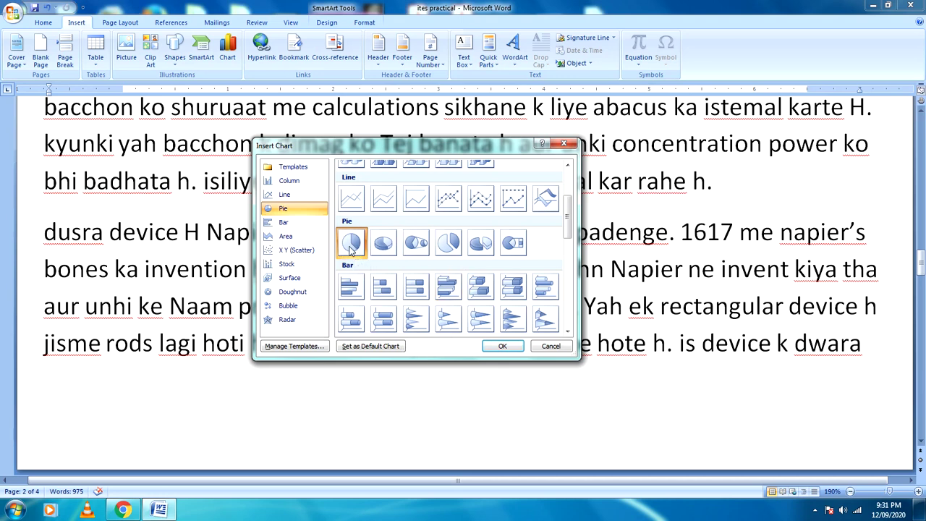
{"action": "left_click", "coordinate": [504, 347]}
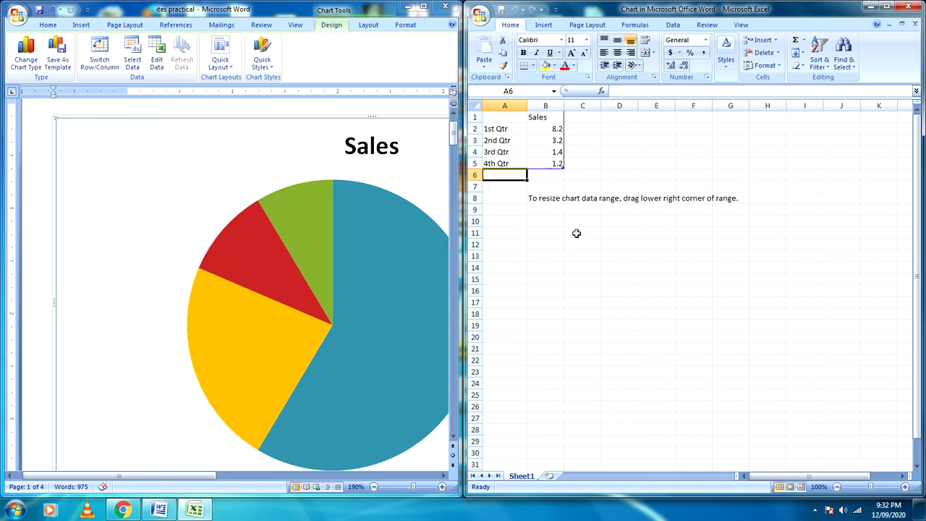
{"action": "mouse_move", "coordinate": [393, 243]}
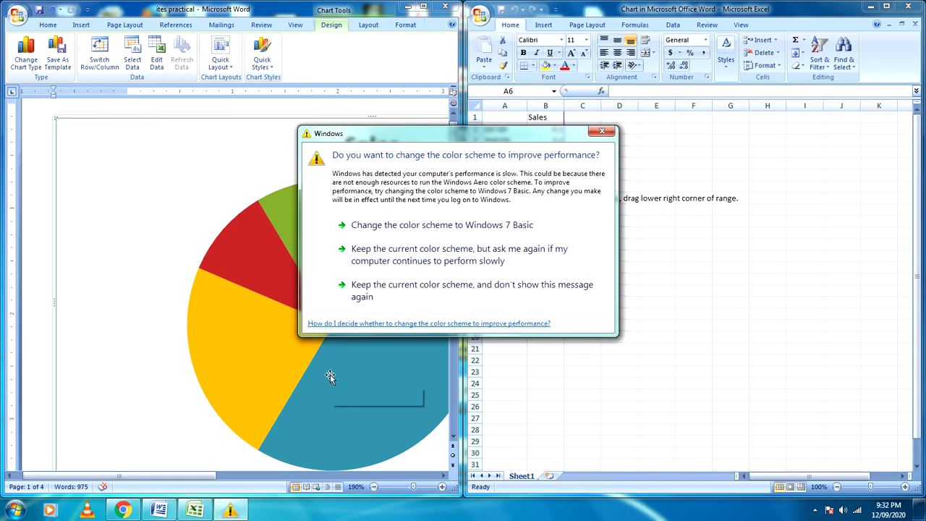
{"action": "left_click", "coordinate": [603, 128]}
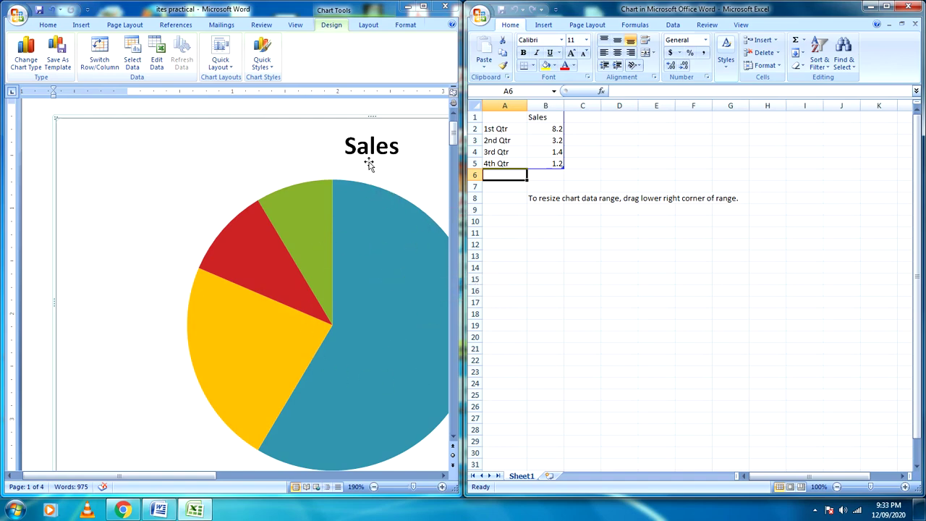
Set the 1st Qtr sales value to 9.2 in the pie chart's data sheet
{"action": "left_click", "coordinate": [454, 160]}
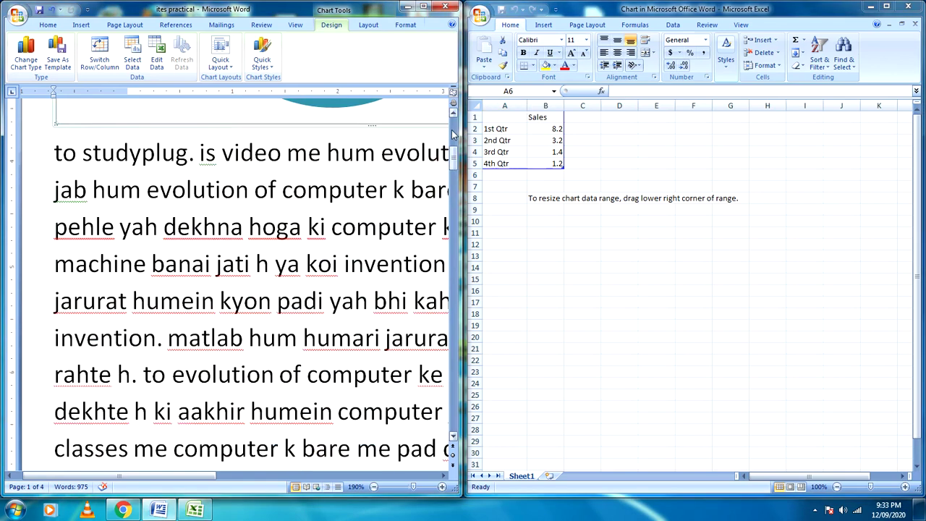
{"action": "left_click", "coordinate": [452, 140]}
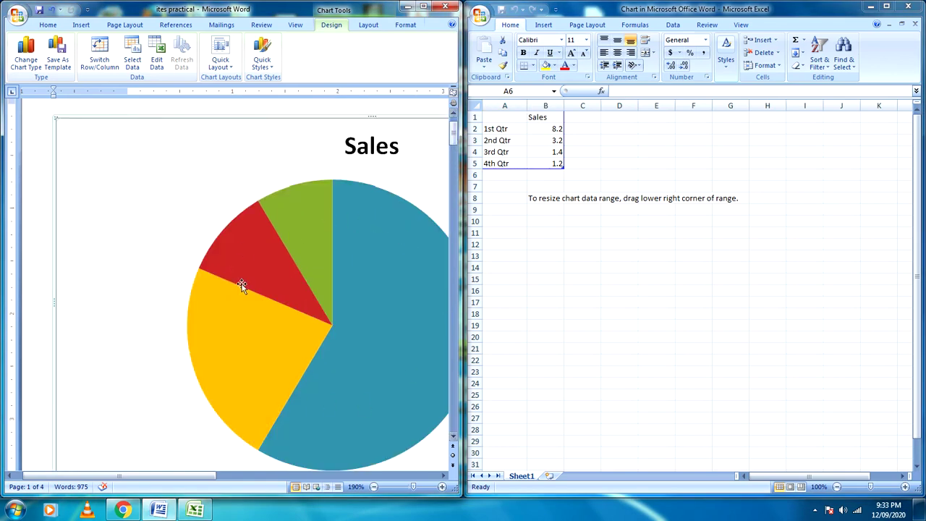
{"action": "mouse_move", "coordinate": [381, 324]}
{"action": "mouse_move", "coordinate": [286, 316]}
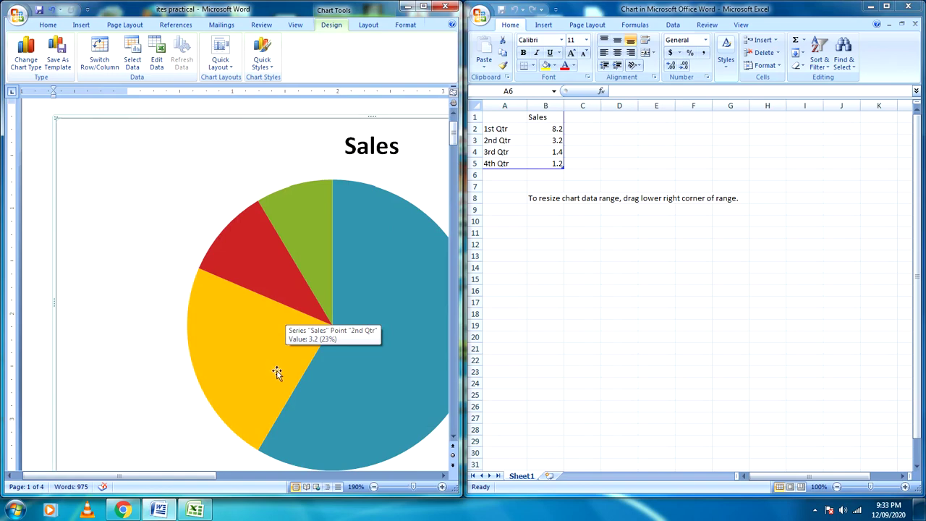
{"action": "mouse_move", "coordinate": [369, 259]}
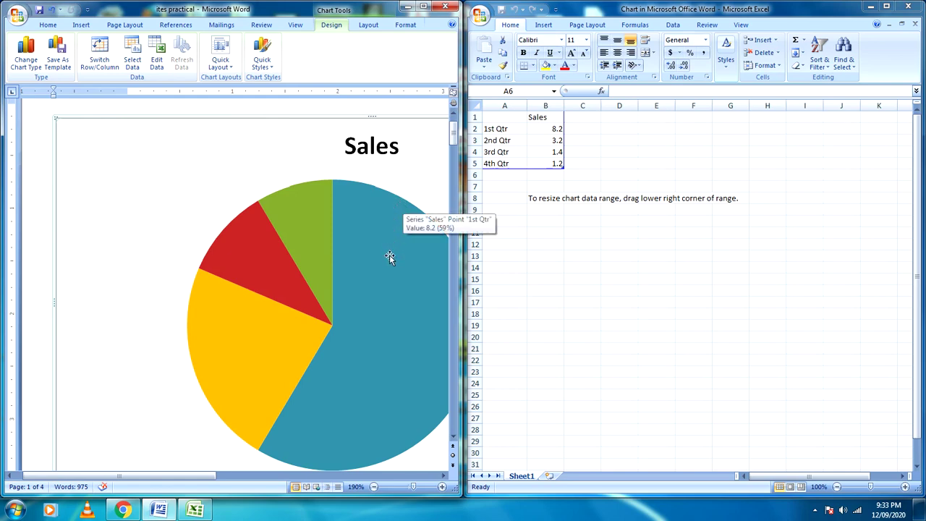
{"action": "left_click", "coordinate": [559, 129]}
{"action": "left_click", "coordinate": [558, 130]}
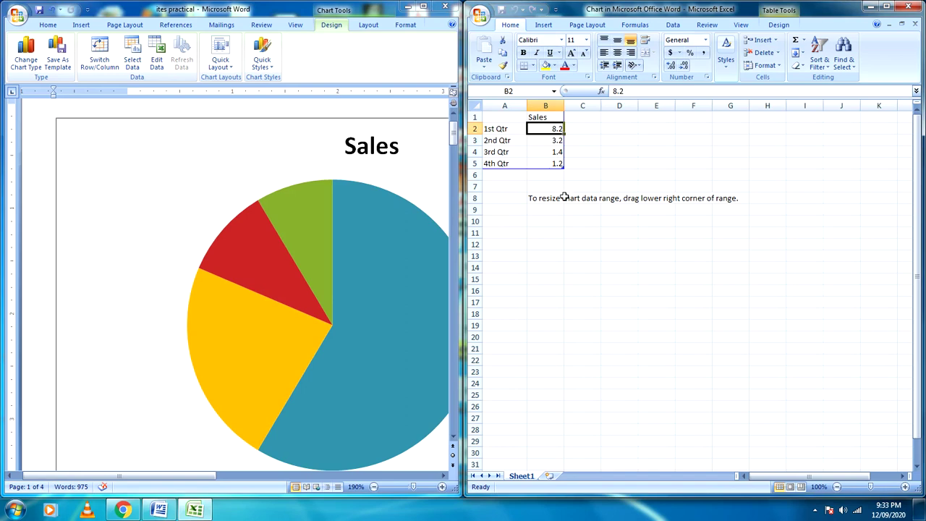
{"action": "type", "text": "9"}
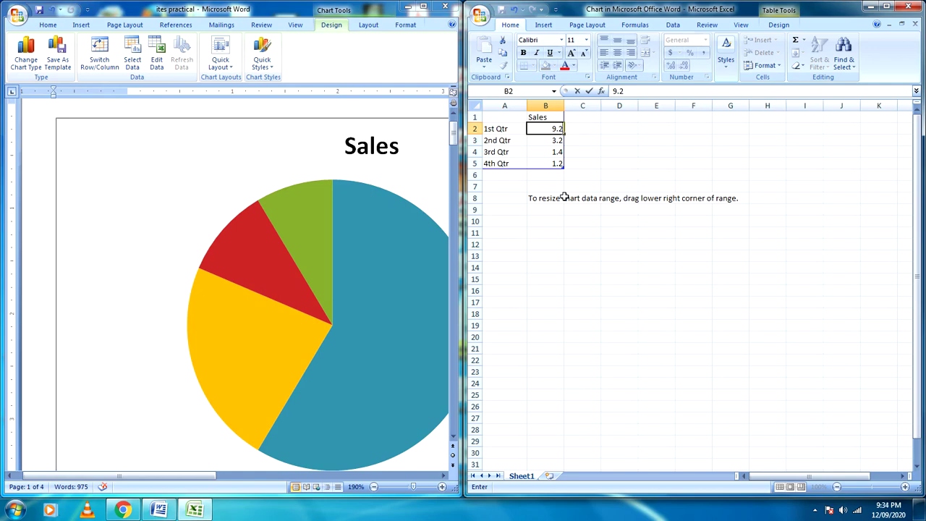
{"action": "key", "text": "Return"}
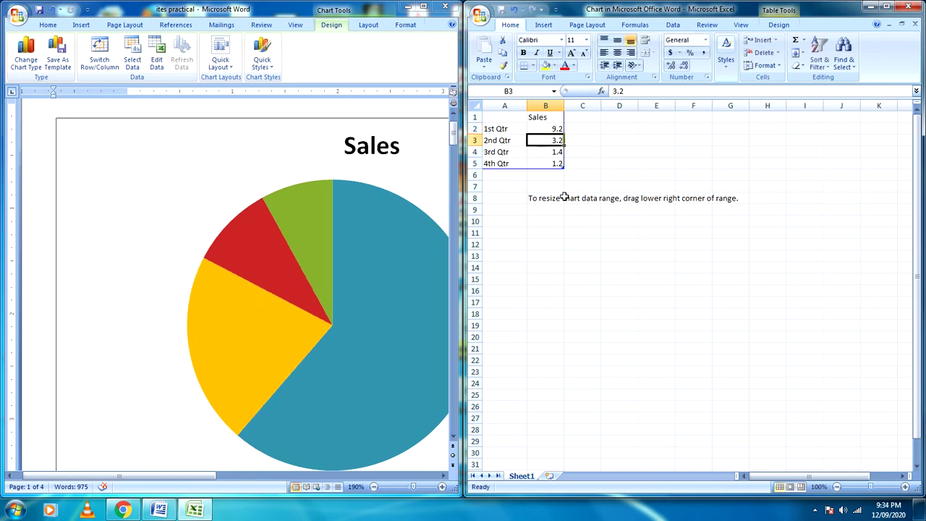
Set the 4th Qtr sales value to 5.2 and close the chart's data sheet
{"action": "key", "text": "Return"}
{"action": "key", "text": "Return"}
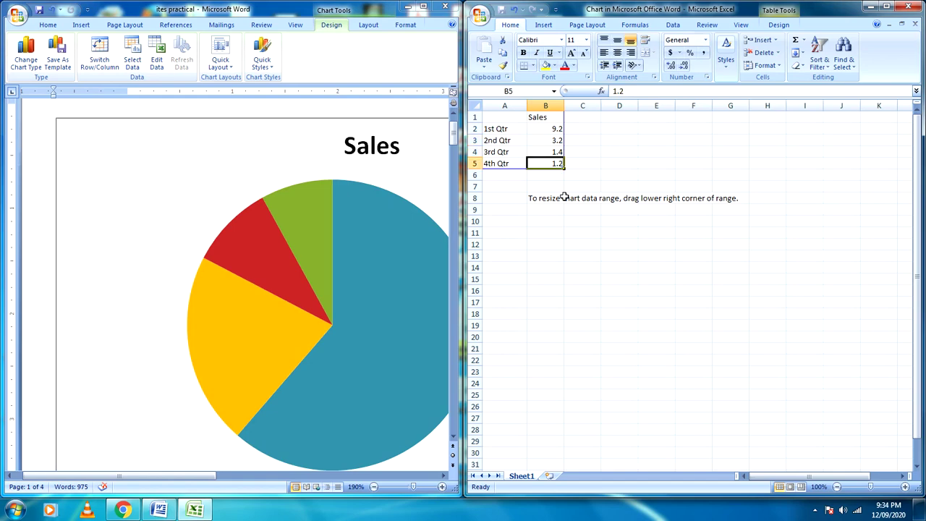
{"action": "type", "text": "5"}
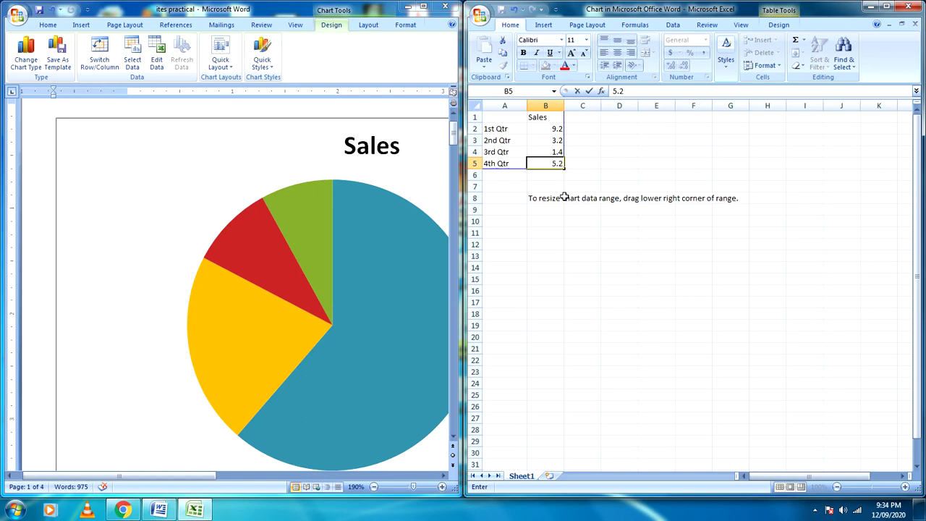
{"action": "key", "text": "Up"}
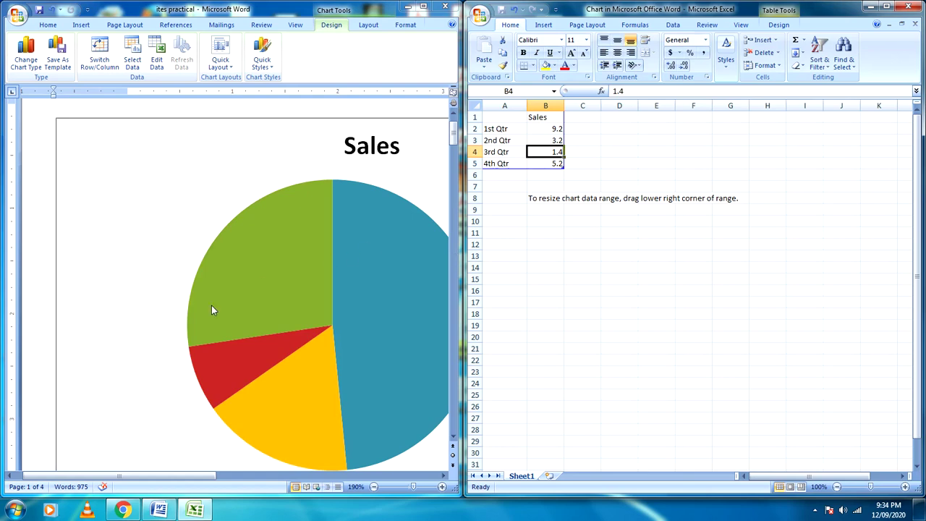
{"action": "mouse_move", "coordinate": [212, 310]}
{"action": "mouse_move", "coordinate": [344, 355]}
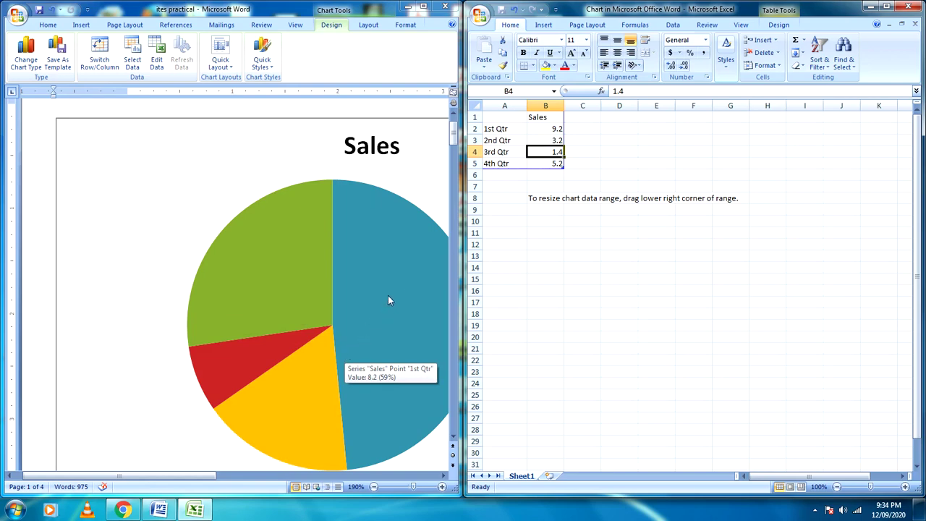
{"action": "left_click", "coordinate": [911, 6]}
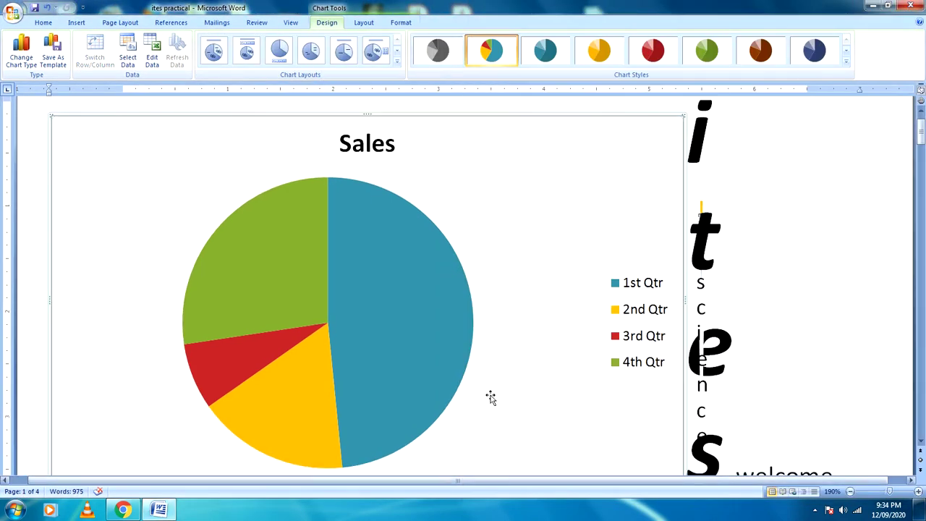
Shrink the Sales pie chart to about 5.2" wide by 3.2" high
{"action": "scroll", "coordinate": [530, 380], "scroll_direction": "down", "scroll_amount": 2}
{"action": "scroll", "coordinate": [531, 382], "scroll_direction": "up", "scroll_amount": 3}
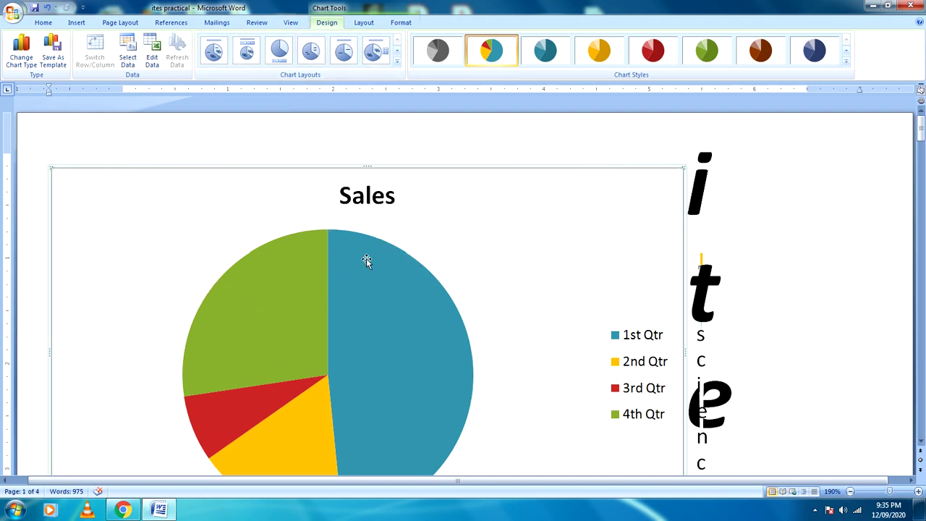
{"action": "left_click_drag", "start_coordinate": [686, 168], "coordinate": [588, 206]}
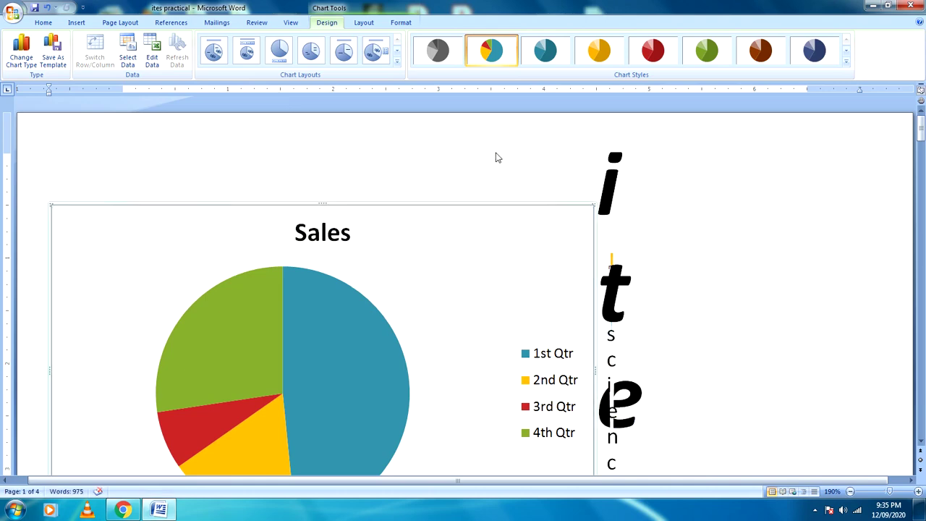
{"action": "scroll", "coordinate": [388, 347], "scroll_direction": "down", "scroll_amount": 3}
{"action": "scroll", "coordinate": [390, 348], "scroll_direction": "up", "scroll_amount": 2}
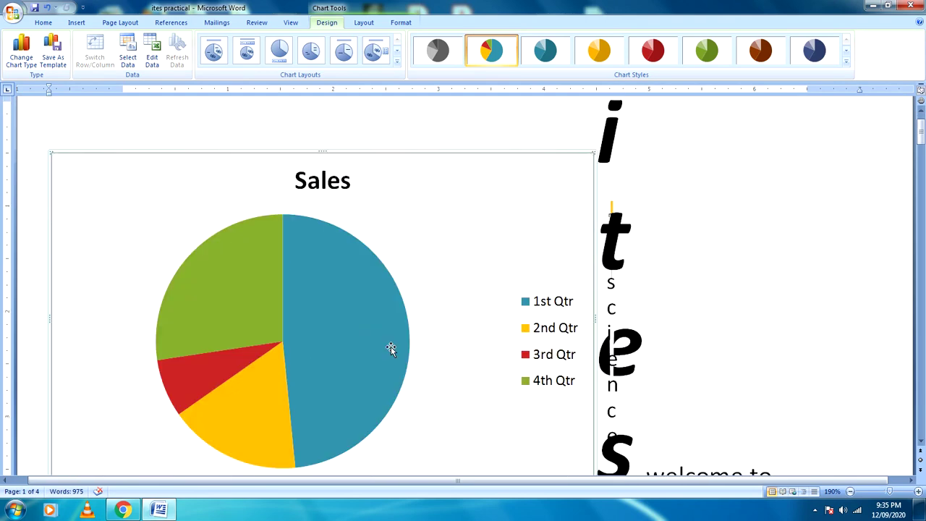
{"action": "mouse_move", "coordinate": [391, 348]}
{"action": "scroll", "coordinate": [391, 349], "scroll_direction": "down", "scroll_amount": 1}
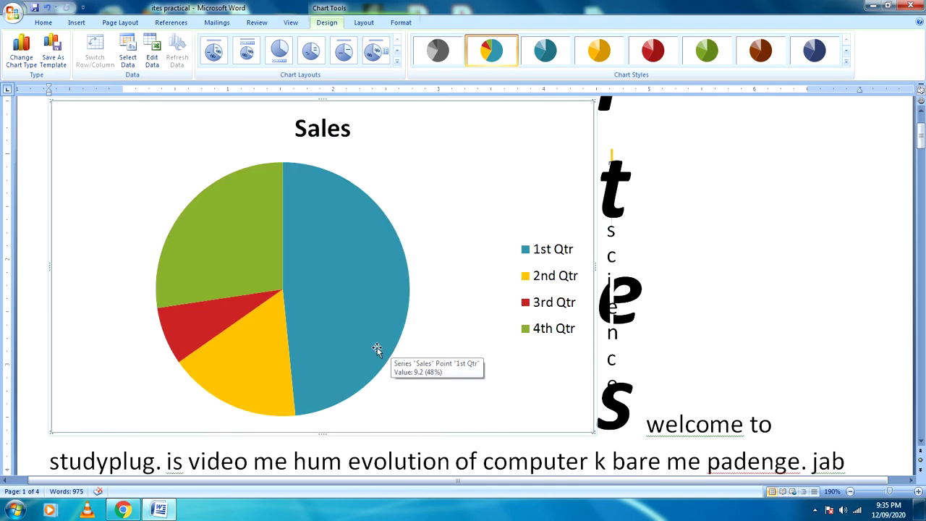
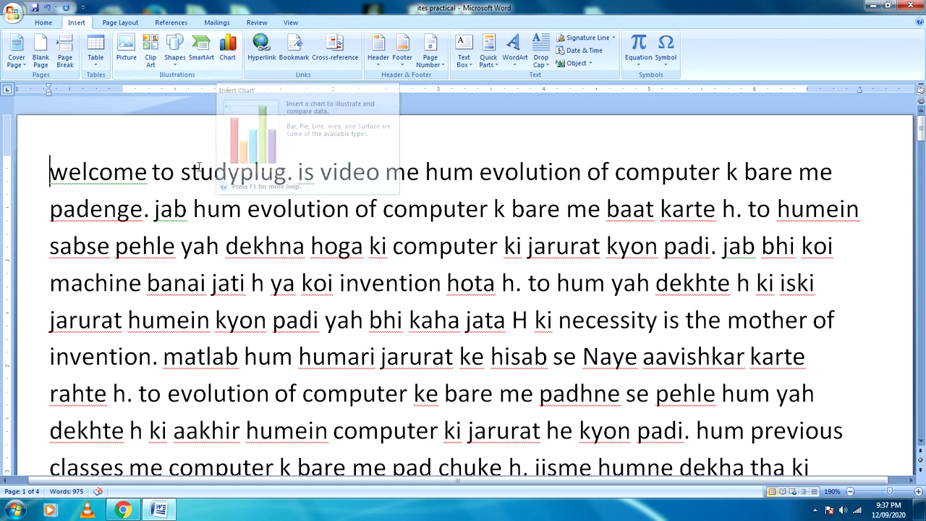
Place the text cursor before "hum" in the second line of the first paragraph and dismiss the Windows color scheme prompt
{"action": "left_click", "coordinate": [172, 207]}
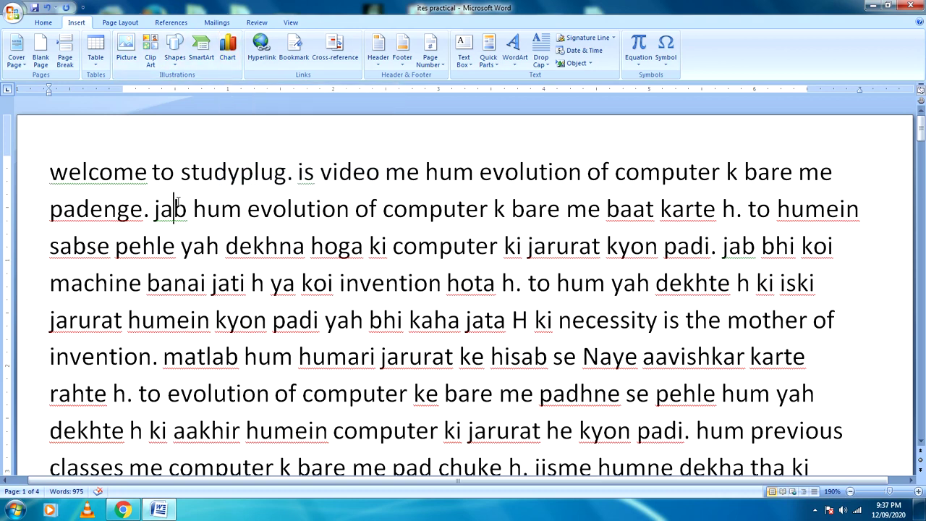
{"action": "left_click", "coordinate": [193, 208]}
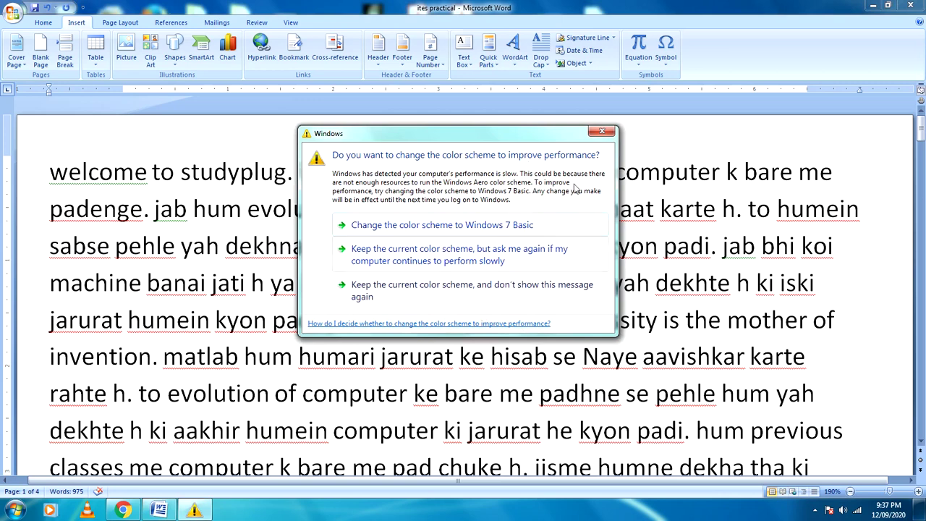
{"action": "left_click", "coordinate": [602, 130]}
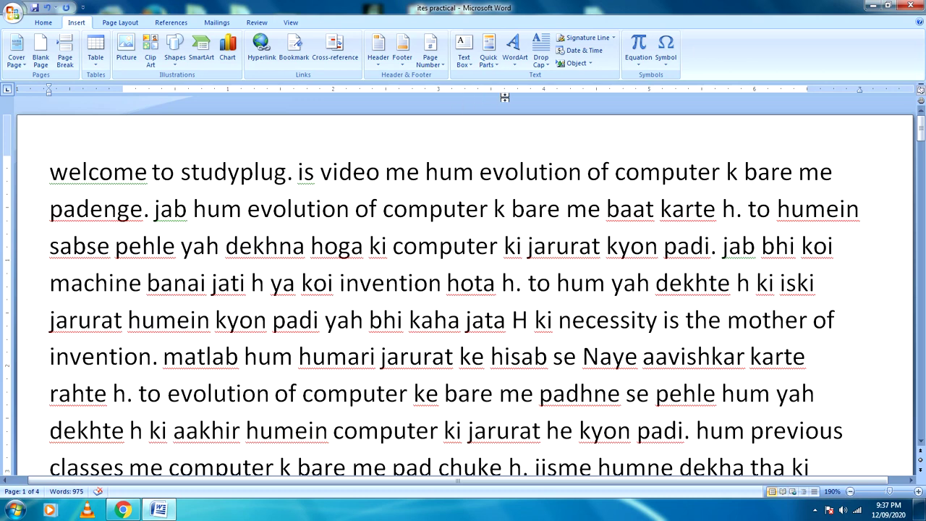
Insert the music file "[DDR] Rockstar - 01 - Phir Se Ud Chala" from the Music library before "hum" as an object created from file
{"action": "left_click", "coordinate": [588, 64]}
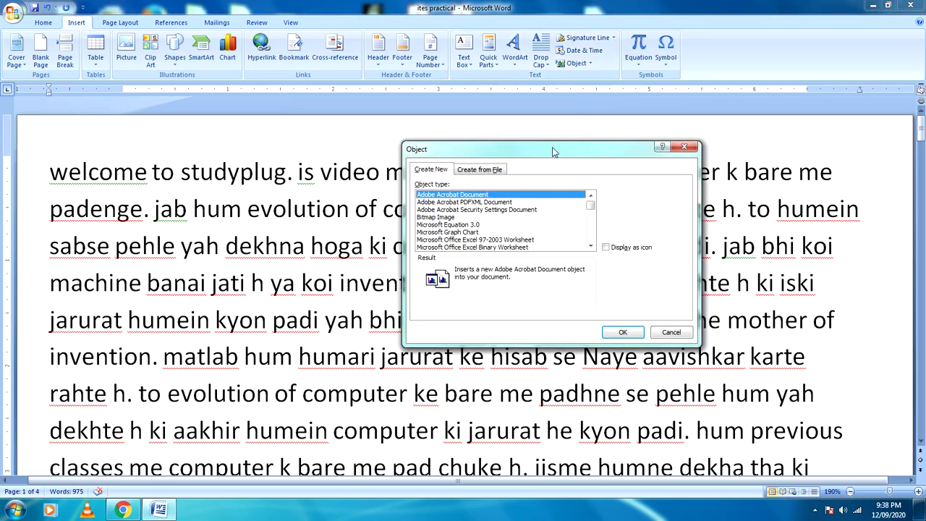
{"action": "left_click_drag", "start_coordinate": [547, 149], "coordinate": [447, 141]}
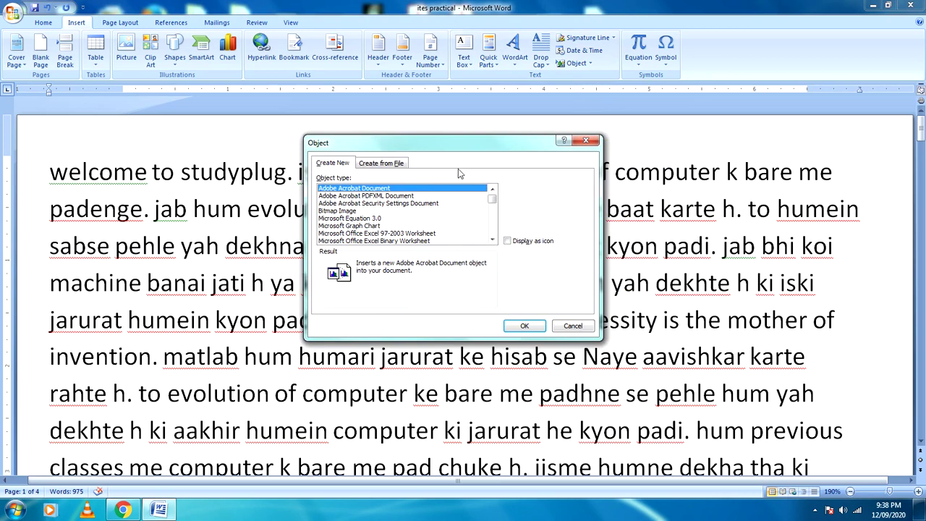
{"action": "left_click", "coordinate": [389, 166]}
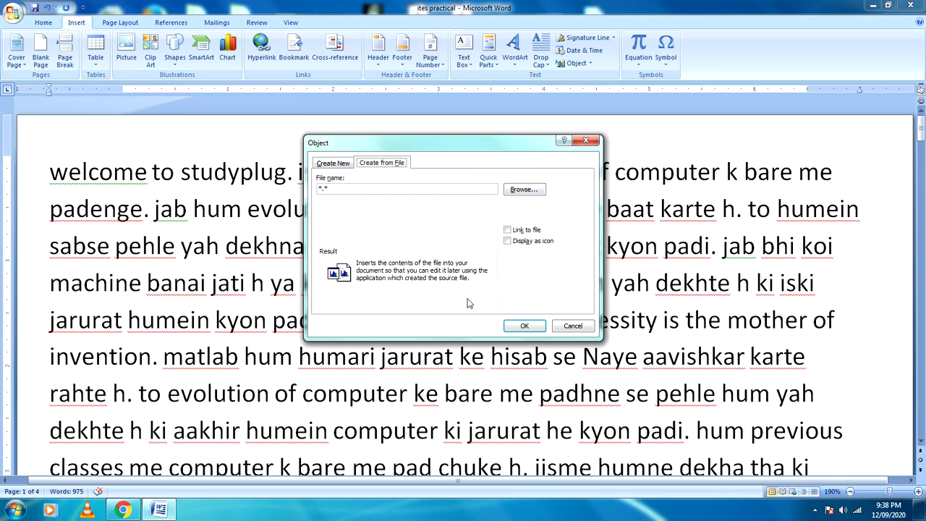
{"action": "left_click", "coordinate": [523, 190]}
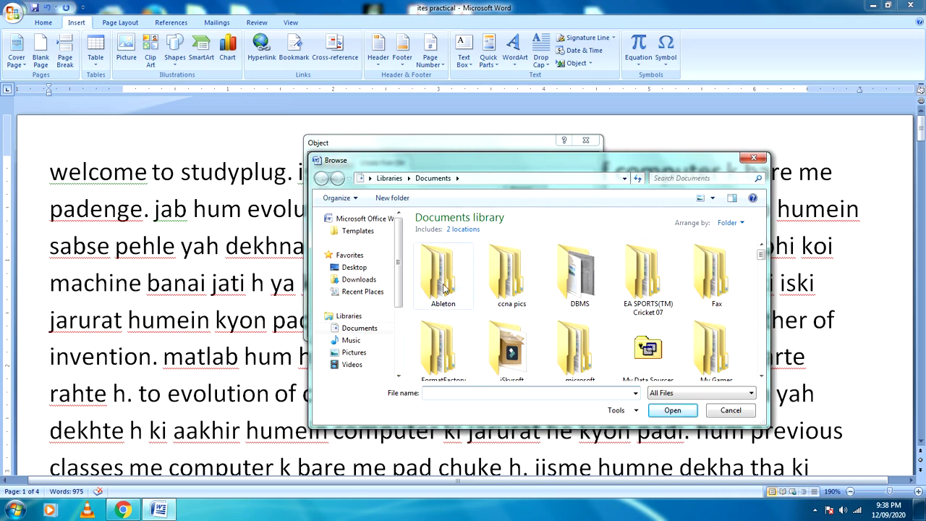
{"action": "left_click_drag", "start_coordinate": [587, 161], "coordinate": [582, 118]}
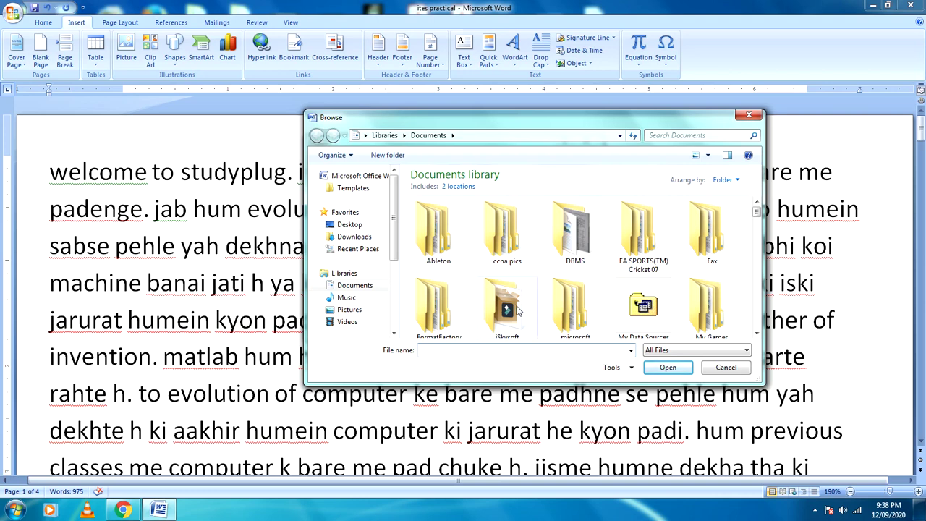
{"action": "left_click", "coordinate": [347, 298]}
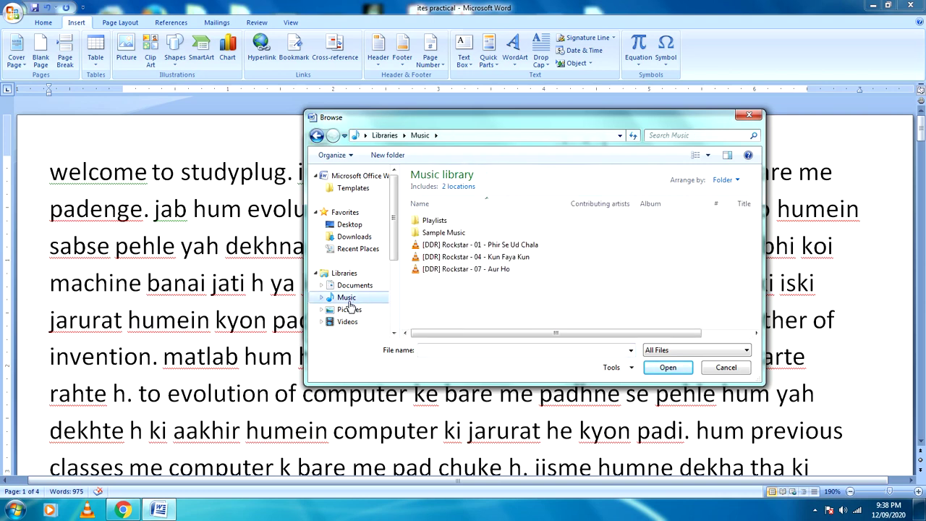
{"action": "left_click", "coordinate": [509, 246]}
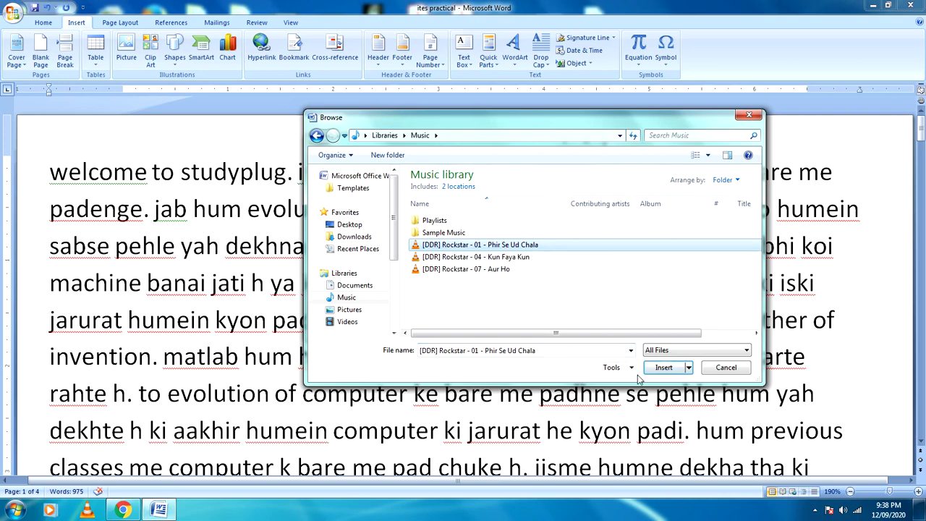
{"action": "left_click", "coordinate": [672, 369]}
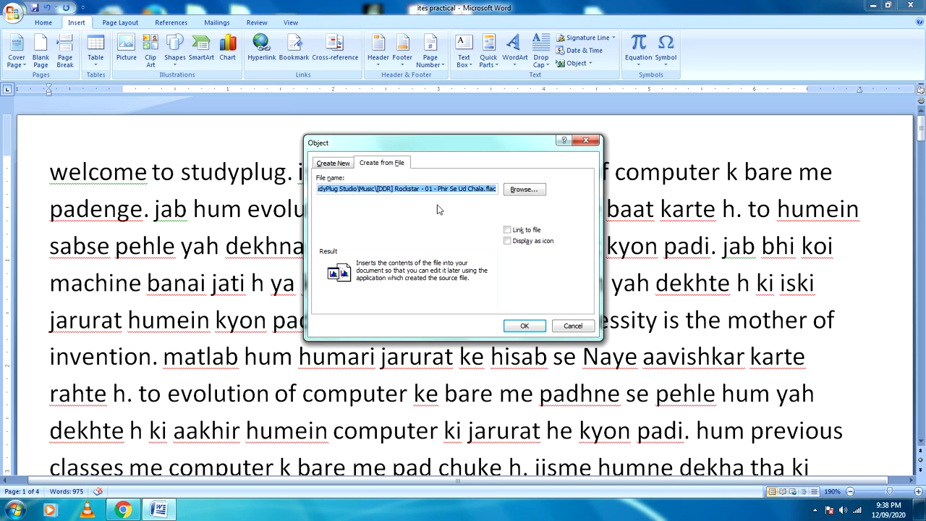
{"action": "left_click", "coordinate": [527, 327]}
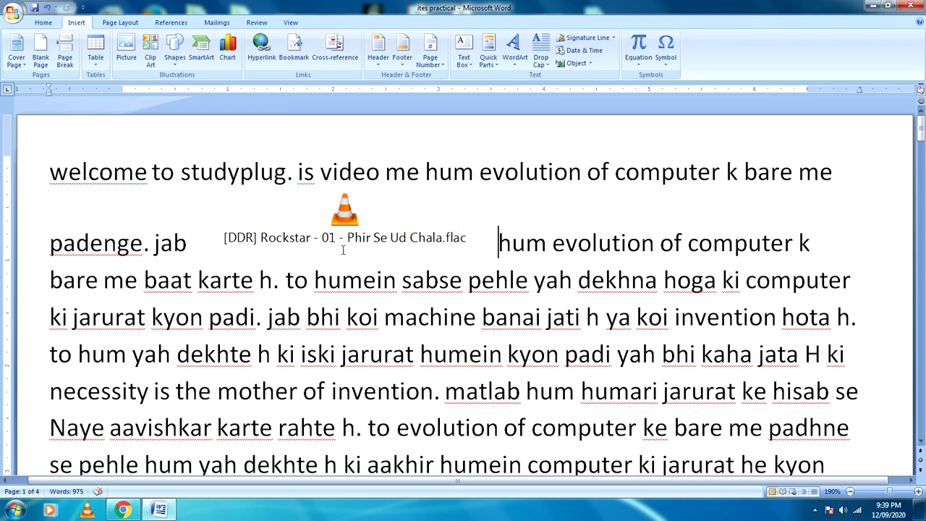
Select the inserted music object, review the create-from-file object options without applying any, and undo the object's insertion
{"action": "left_click", "coordinate": [605, 131]}
{"action": "left_click", "coordinate": [449, 250]}
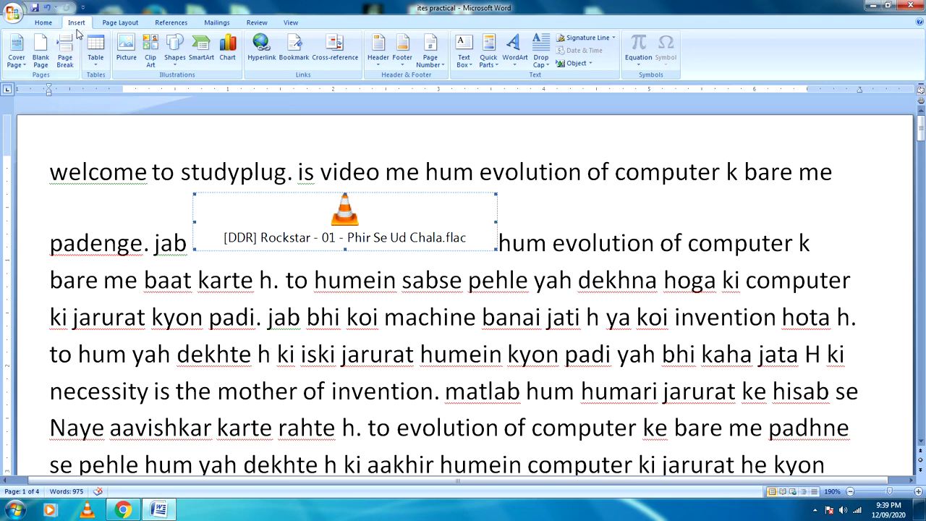
{"action": "left_click", "coordinate": [579, 66]}
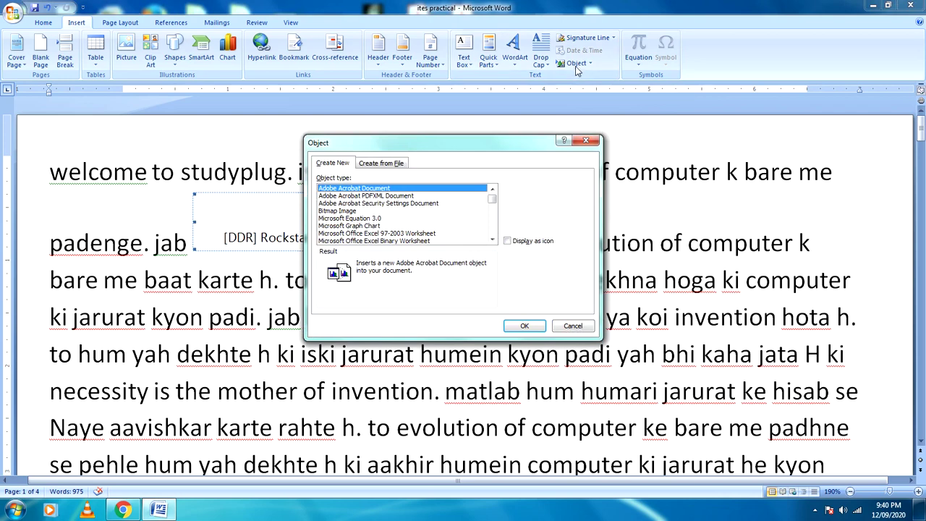
{"action": "left_click", "coordinate": [385, 165]}
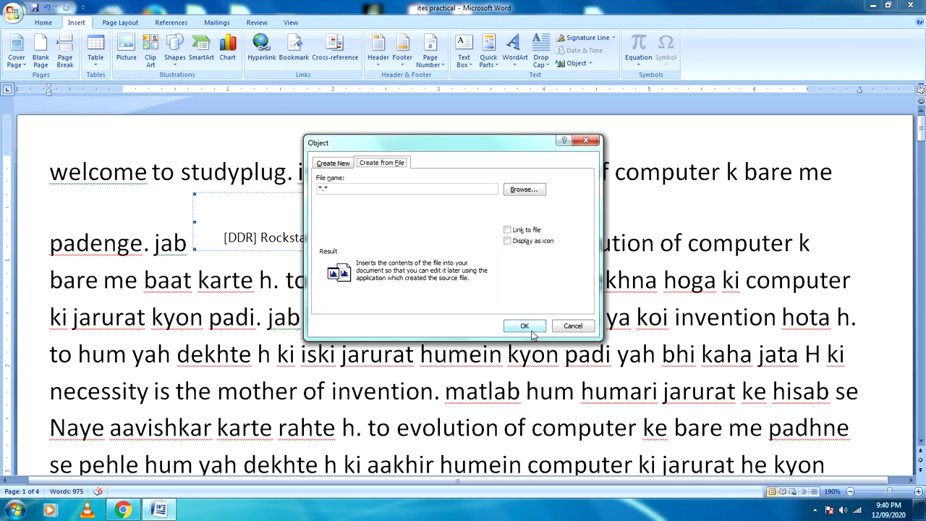
{"action": "left_click", "coordinate": [589, 142]}
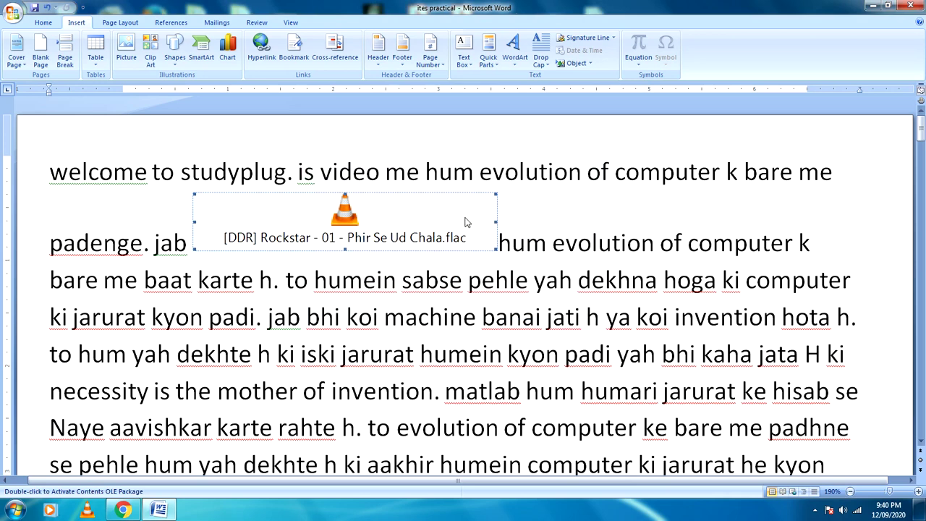
{"action": "key", "text": "ctrl+z"}
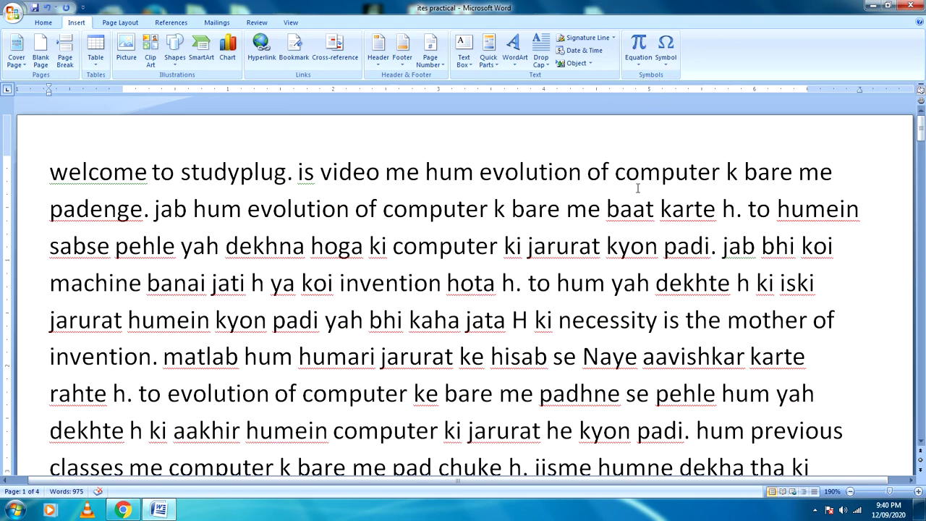
{"action": "scroll", "coordinate": [631, 319], "scroll_direction": "down", "scroll_amount": 10}
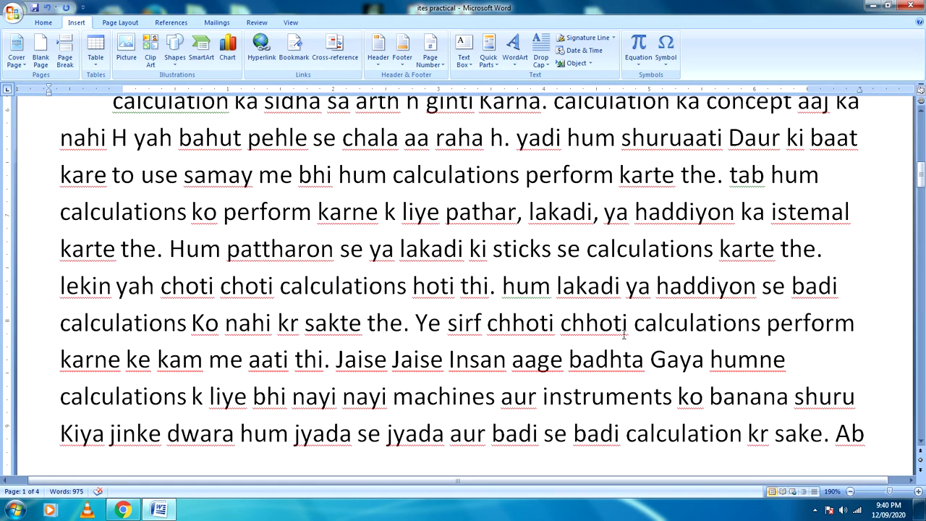
{"action": "scroll", "coordinate": [620, 333], "scroll_direction": "up", "scroll_amount": 3}
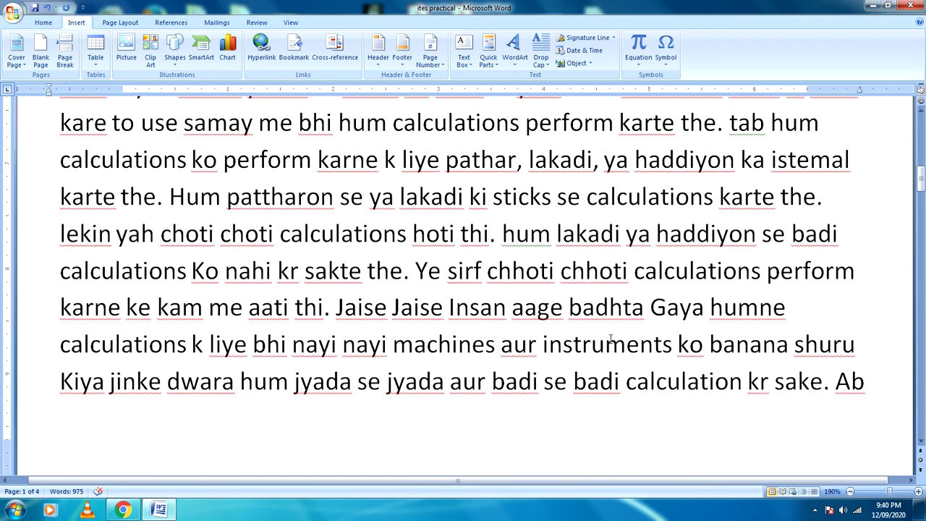
{"action": "scroll", "coordinate": [609, 334], "scroll_direction": "down", "scroll_amount": 3}
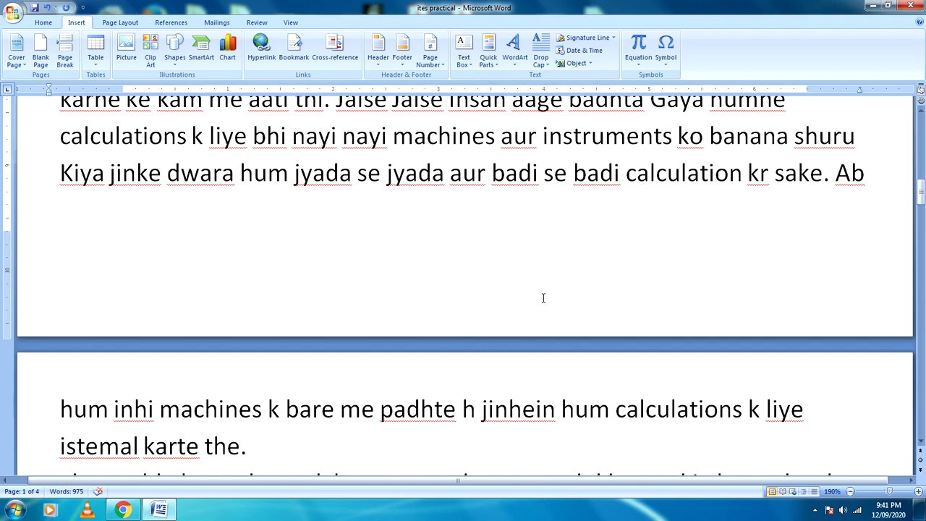
{"action": "scroll", "coordinate": [543, 298], "scroll_direction": "down", "scroll_amount": 3}
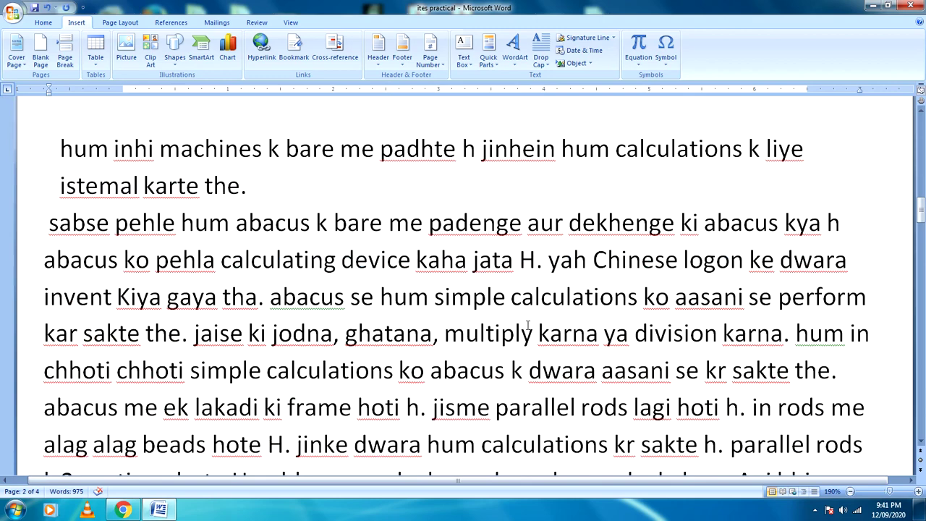
{"action": "scroll", "coordinate": [528, 327], "scroll_direction": "down", "scroll_amount": 2}
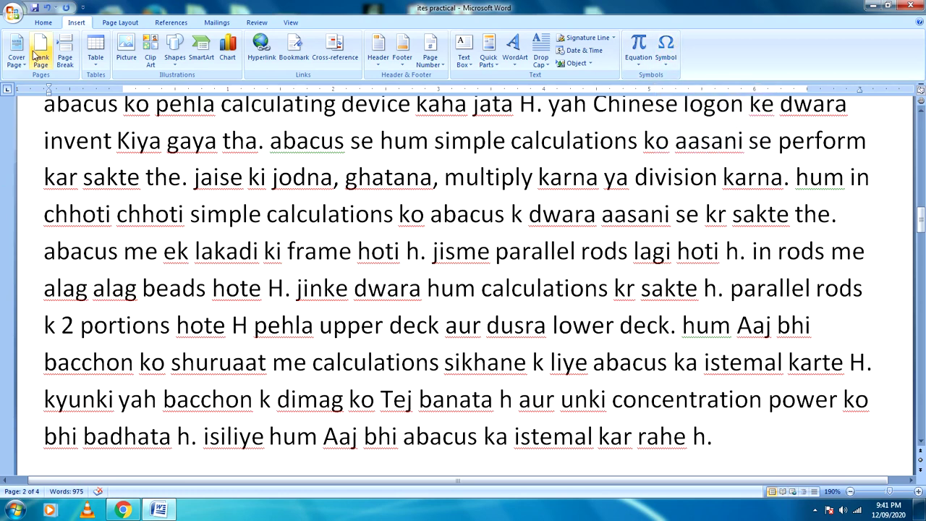
{"action": "left_click", "coordinate": [43, 23]}
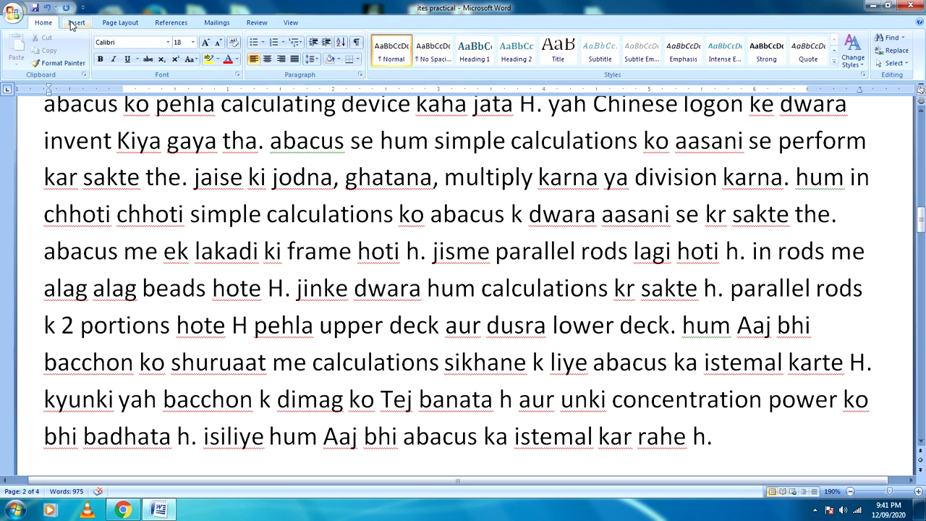
{"action": "left_click", "coordinate": [75, 23]}
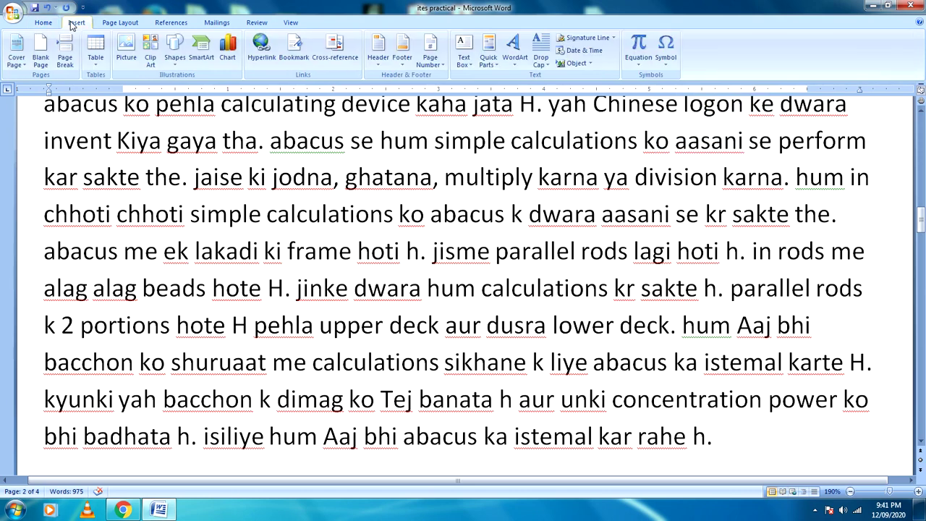
Open the full symbol list and browse its Arrows and Currency Symbols subsets, dismissing the Windows color scheme prompt
{"action": "left_click", "coordinate": [666, 64]}
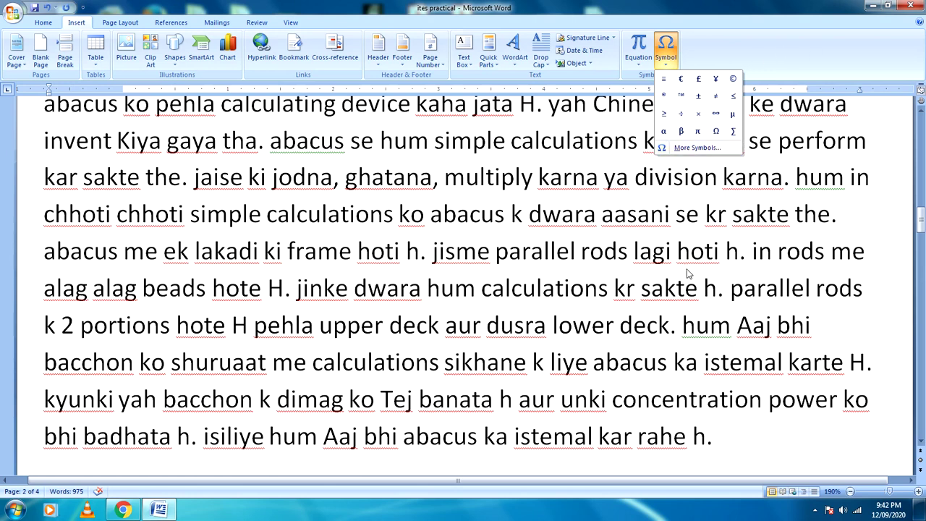
{"action": "left_click", "coordinate": [692, 149]}
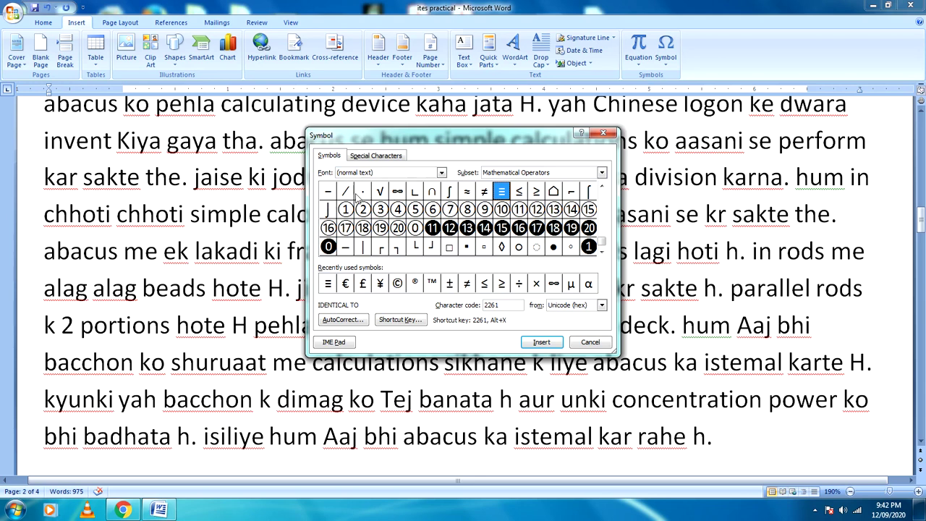
{"action": "left_click", "coordinate": [601, 174]}
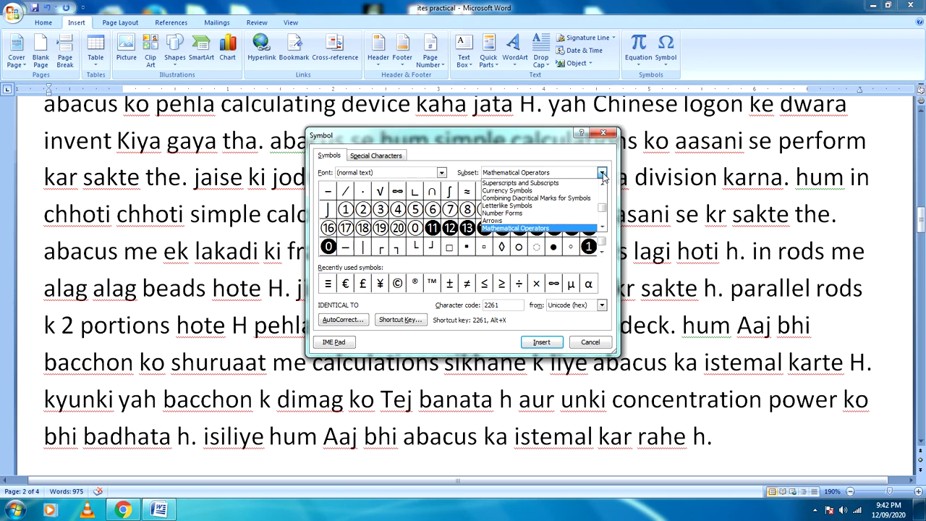
{"action": "left_click", "coordinate": [565, 221]}
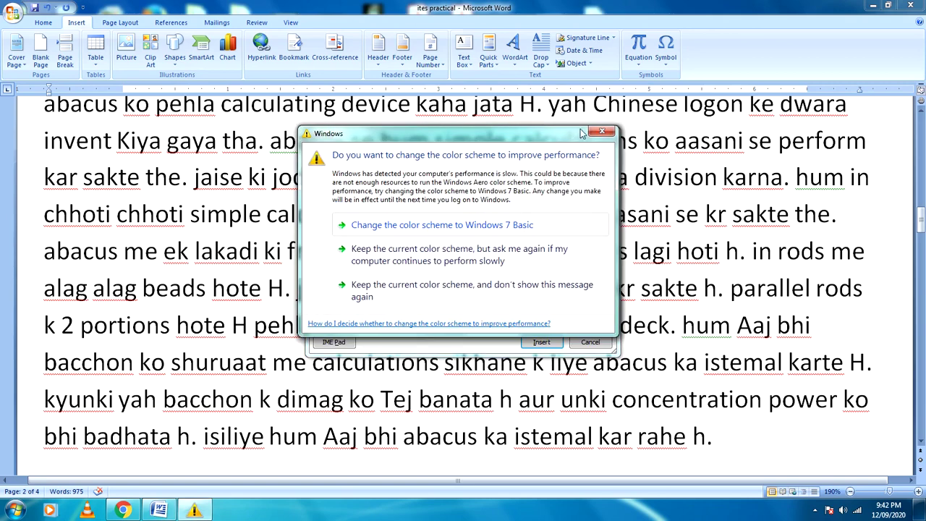
{"action": "left_click", "coordinate": [603, 133]}
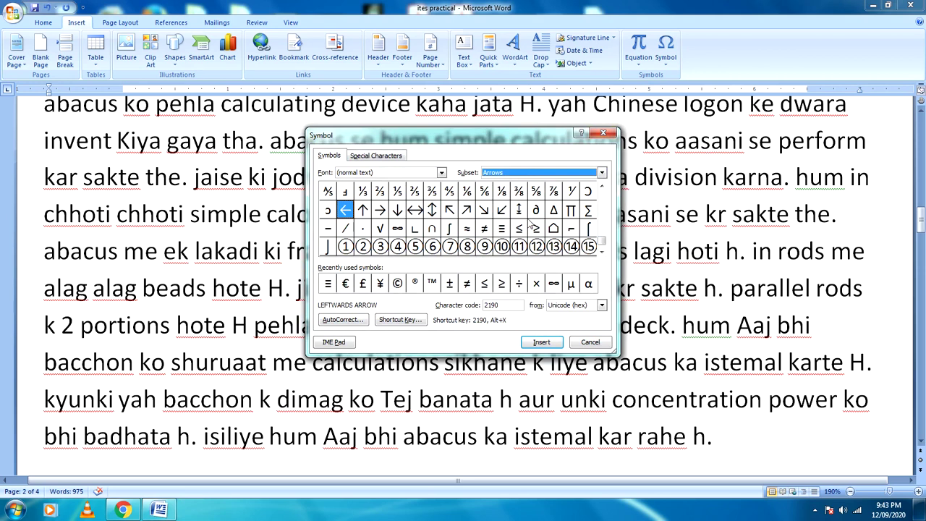
{"action": "left_click", "coordinate": [600, 176]}
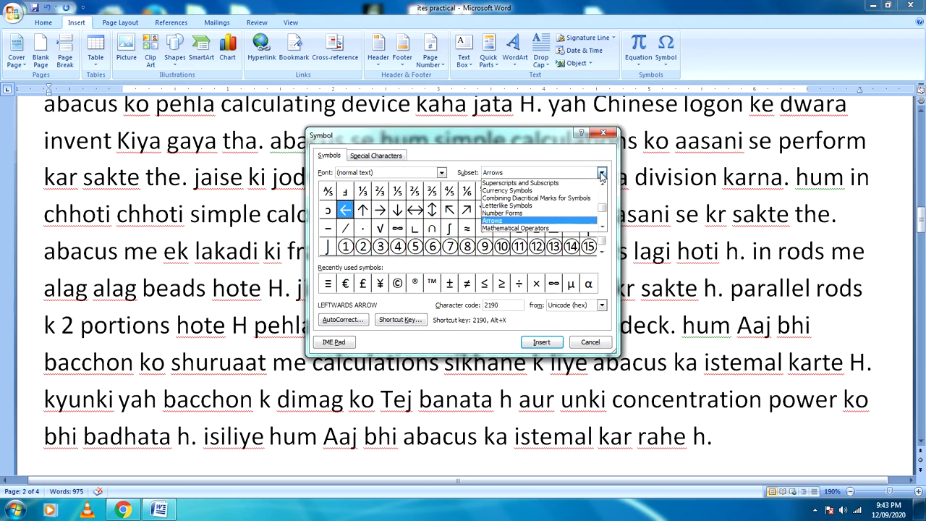
{"action": "left_click", "coordinate": [532, 191]}
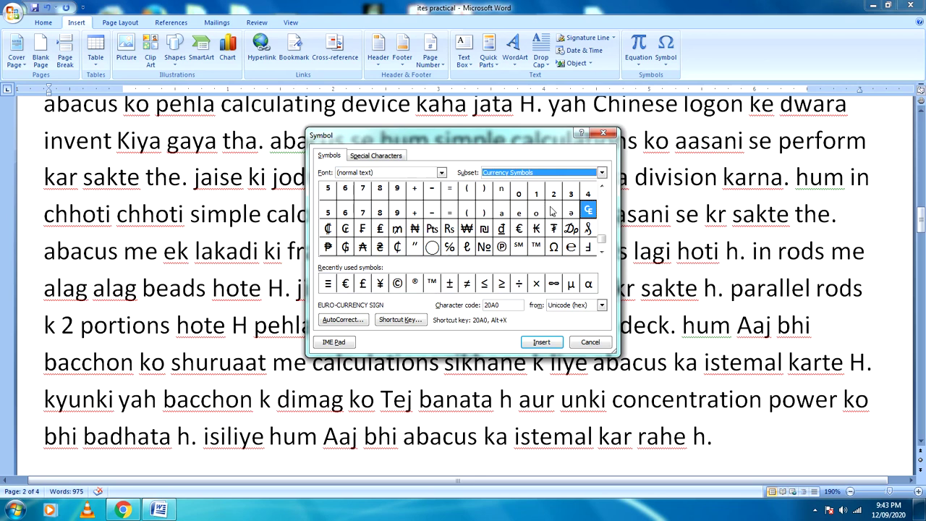
Review the list of special characters and their shortcut keys, then close the Symbol dialog without inserting anything and dismiss the color scheme prompt
{"action": "left_click", "coordinate": [383, 157]}
{"action": "scroll", "coordinate": [395, 234], "scroll_direction": "down", "scroll_amount": 1}
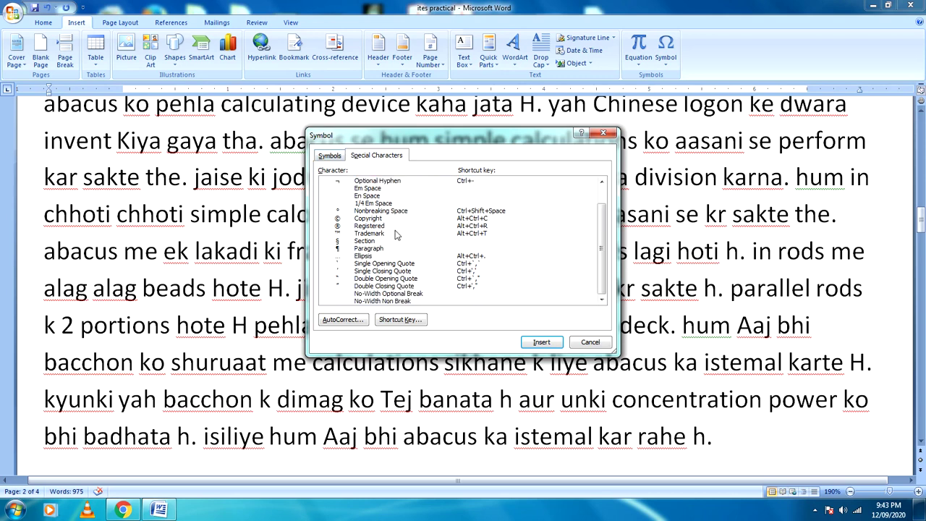
{"action": "scroll", "coordinate": [395, 234], "scroll_direction": "up", "scroll_amount": 1}
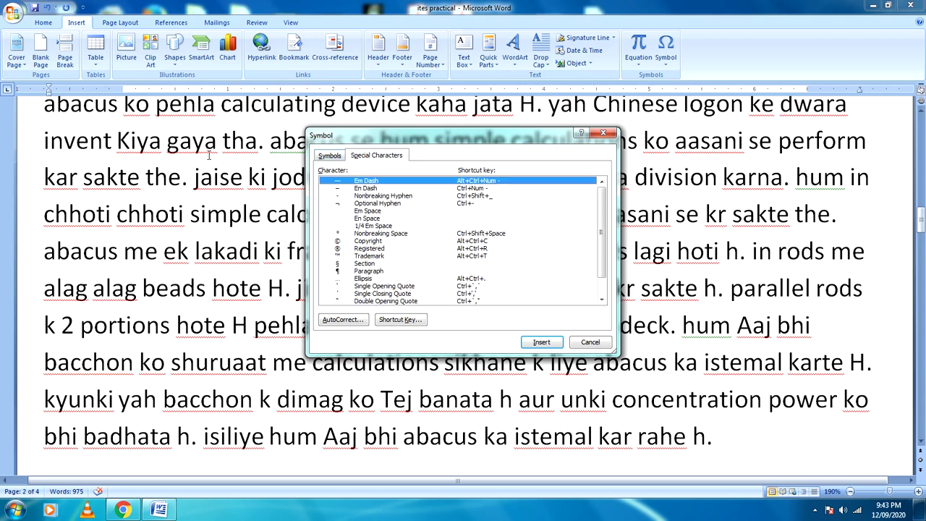
{"action": "left_click", "coordinate": [329, 156]}
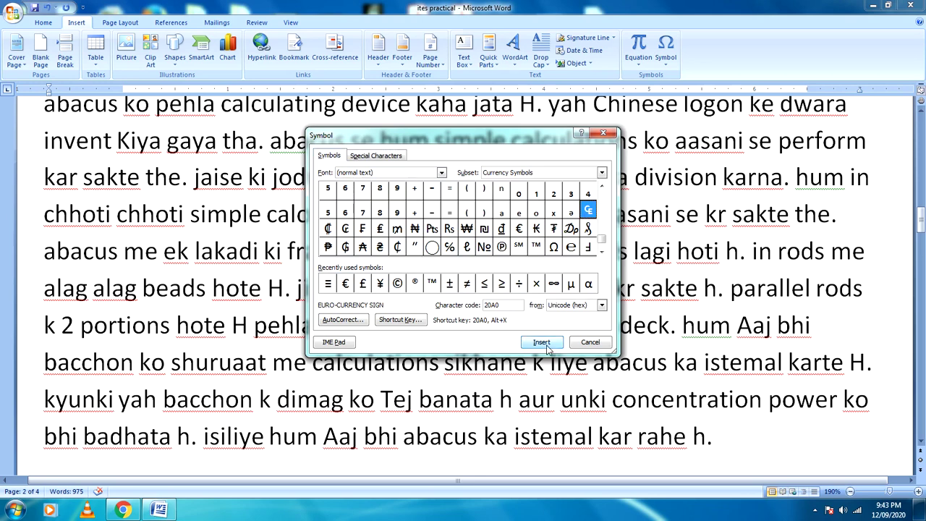
{"action": "left_click", "coordinate": [603, 134]}
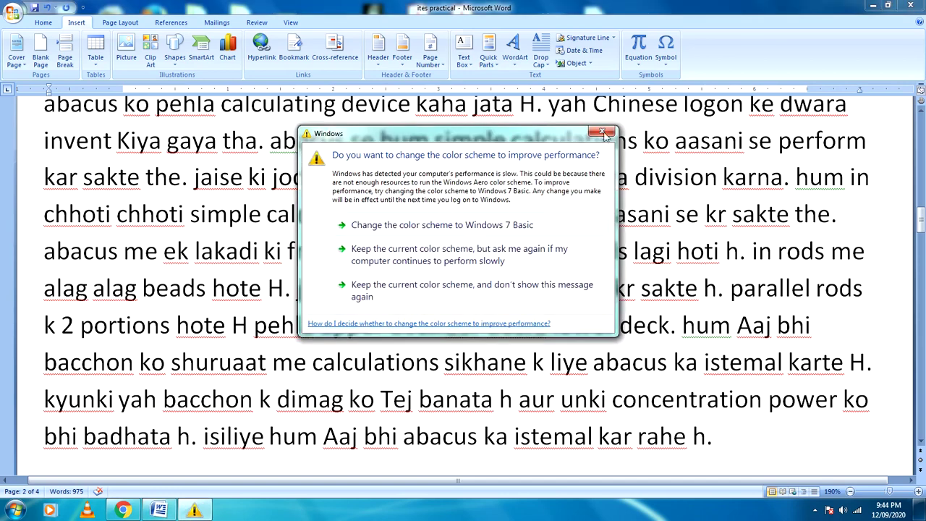
{"action": "left_click", "coordinate": [603, 134]}
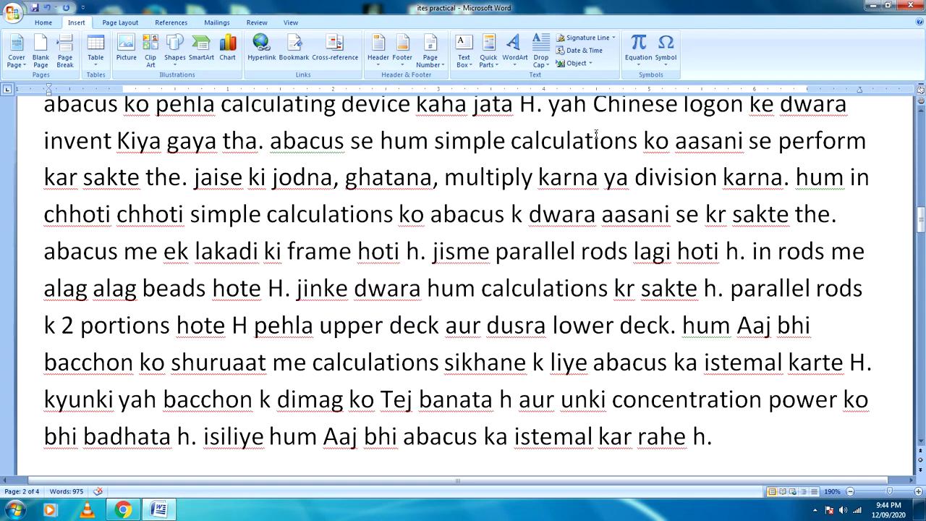